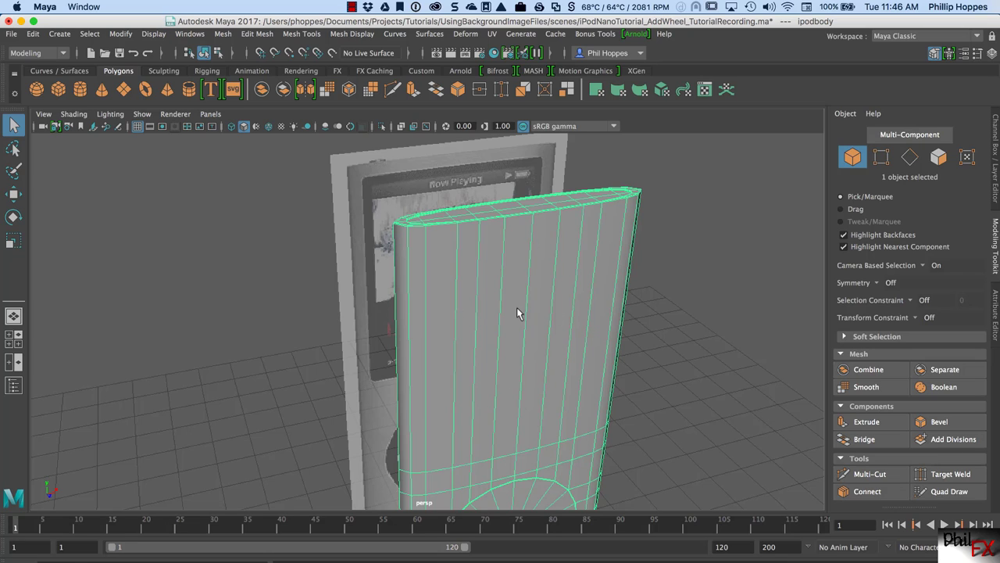
Check the iPod top-view reference photo, then return to the Maya scene
left_click_drag(497, 318, 511, 378, "alt")
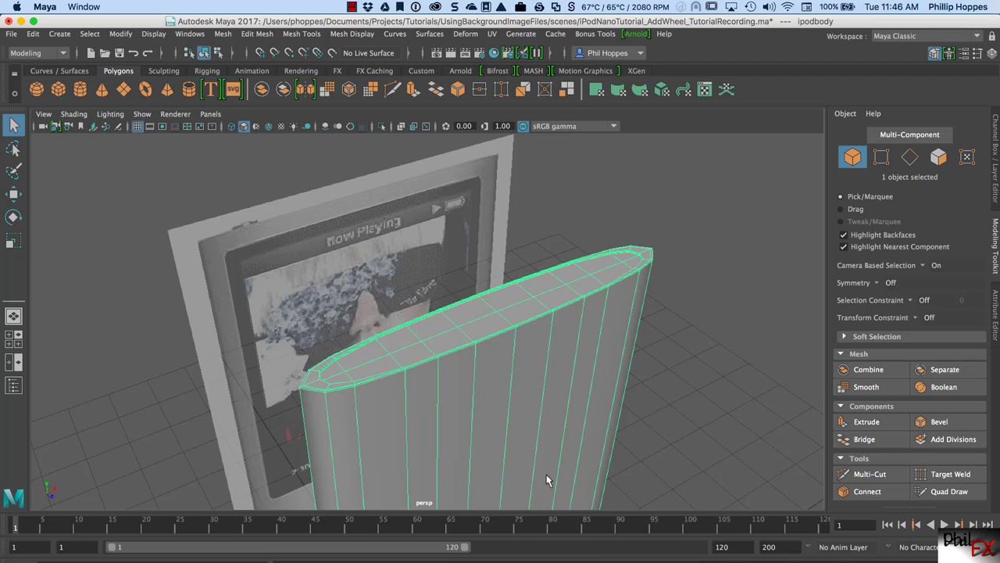
key("super+Tab")
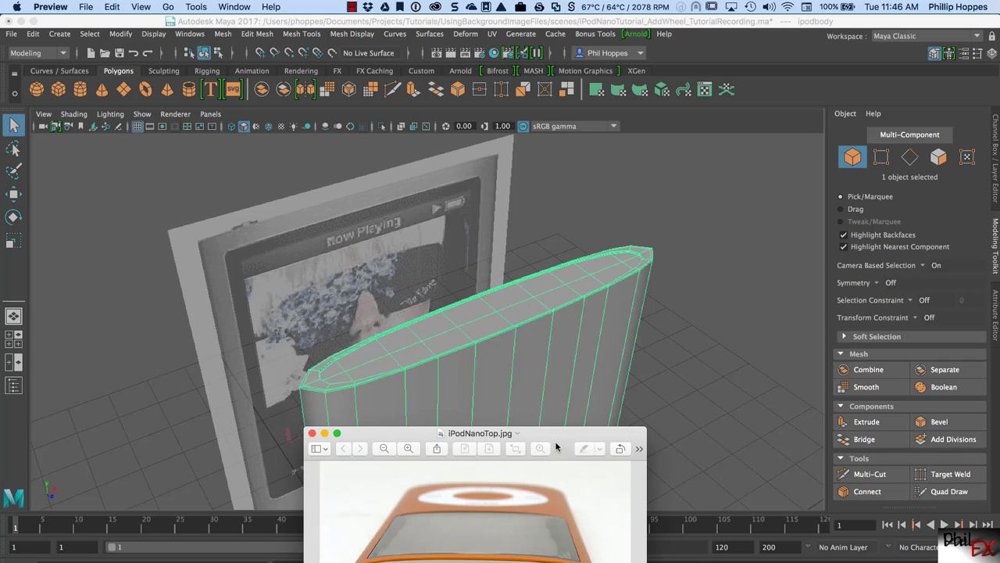
left_click_drag(557, 445, 749, 171)
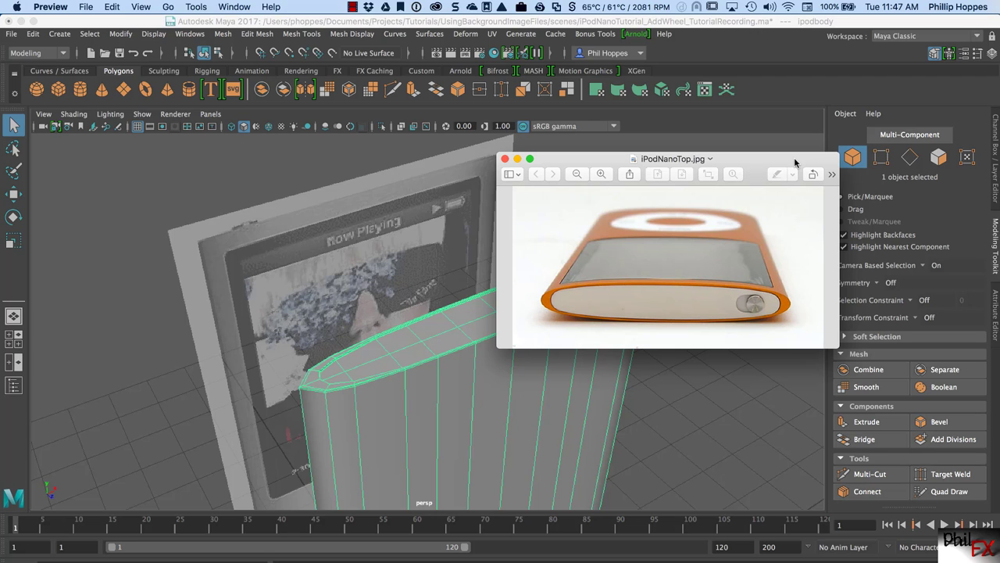
left_click_drag(794, 158, 596, 439)
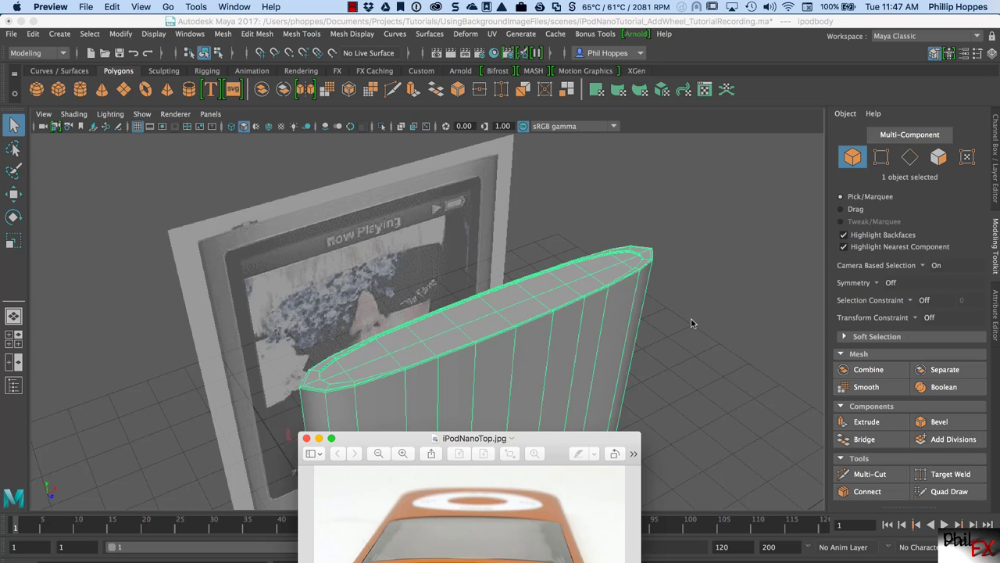
left_click(691, 323)
key("3")
Select the body mesh, maximize the front view, and zoom onto the screen area
left_click(526, 335)
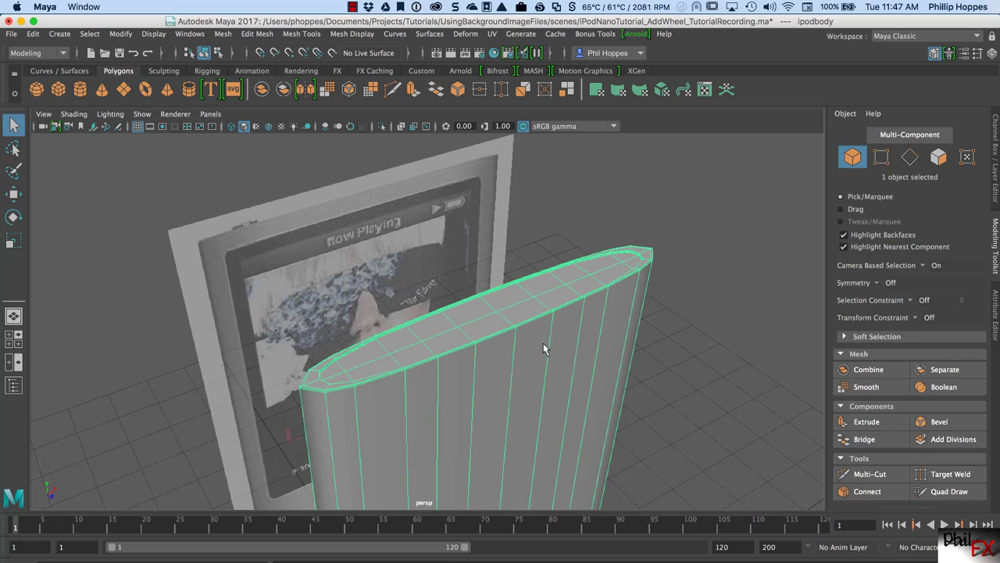
key("space")
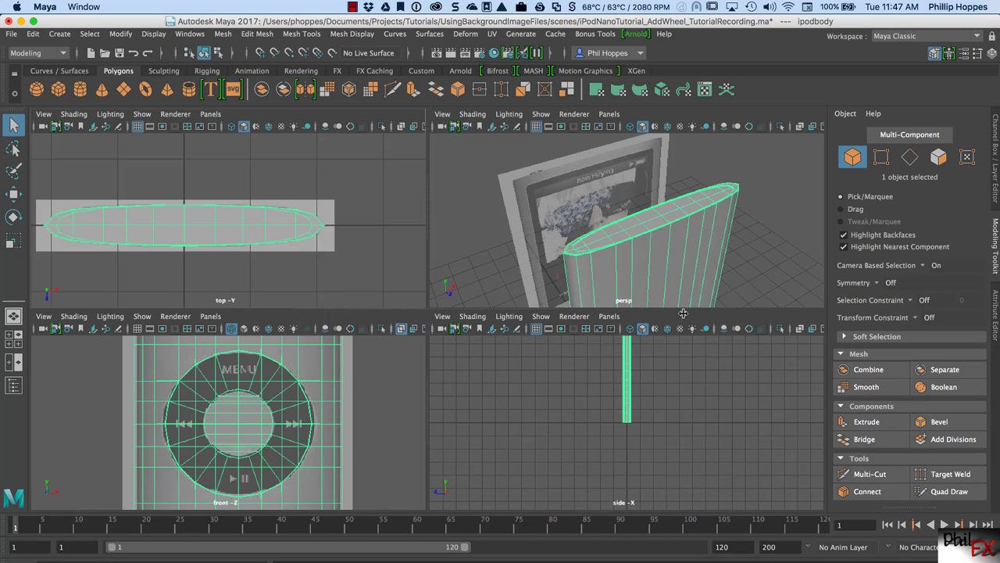
key("space")
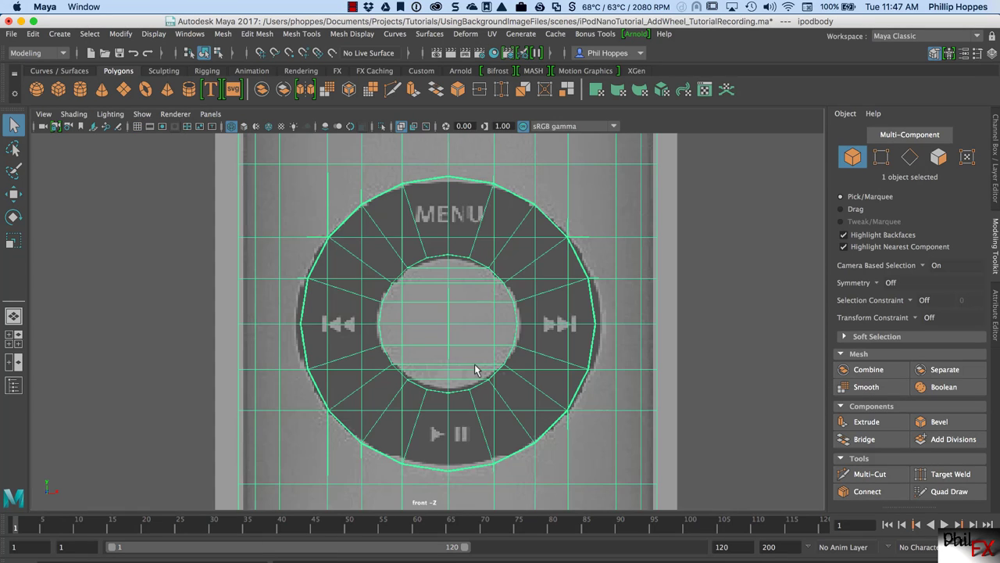
scroll(326, 384, "down", 5)
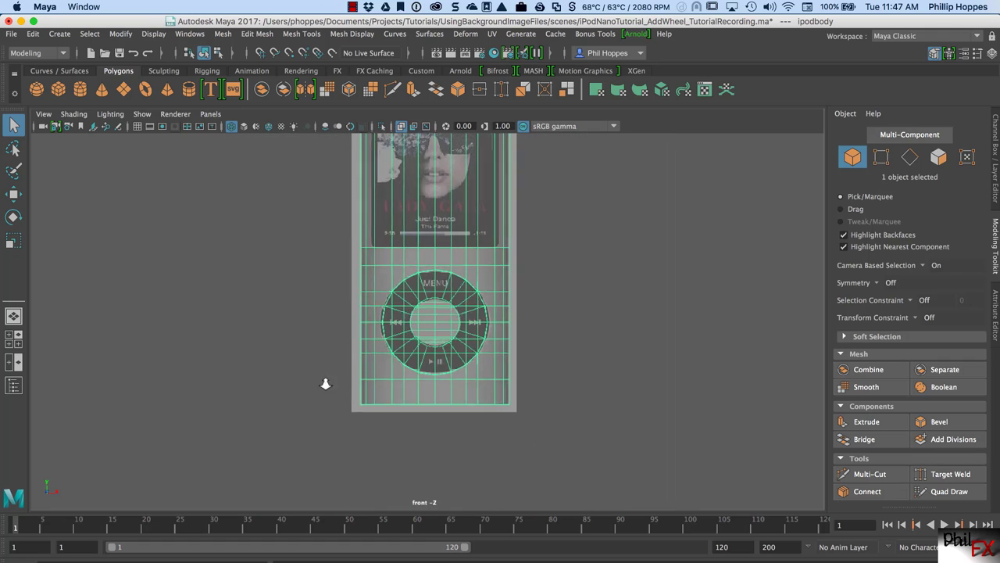
scroll(326, 383, "up", 5)
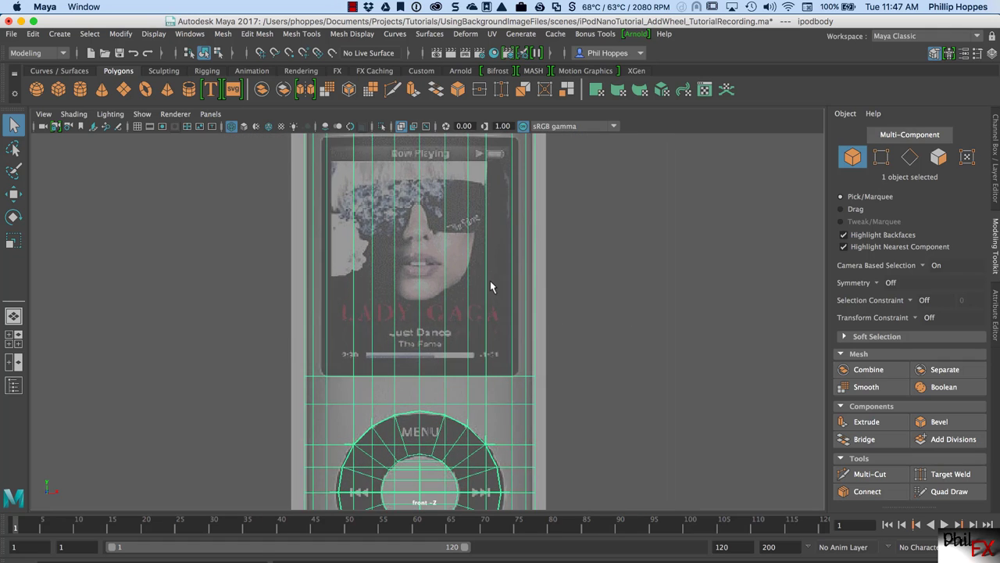
scroll(490, 286, "down", 2)
scroll(475, 364, "up", 4)
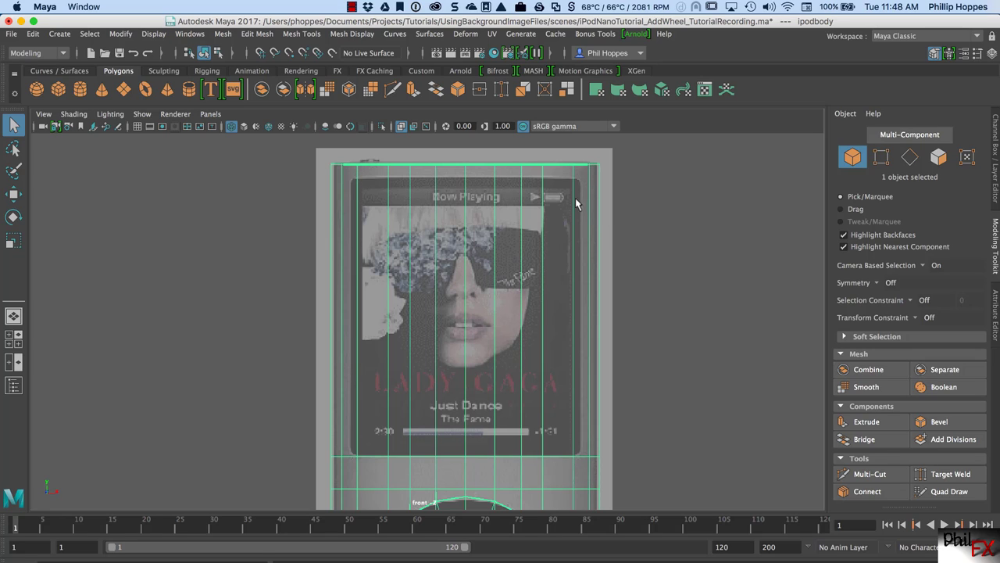
Turn off camera-based selection, show the Attribute Editor, and put the body into edge mode
double_click(13, 125)
left_click_drag(744, 250, 756, 221)
left_click(933, 52)
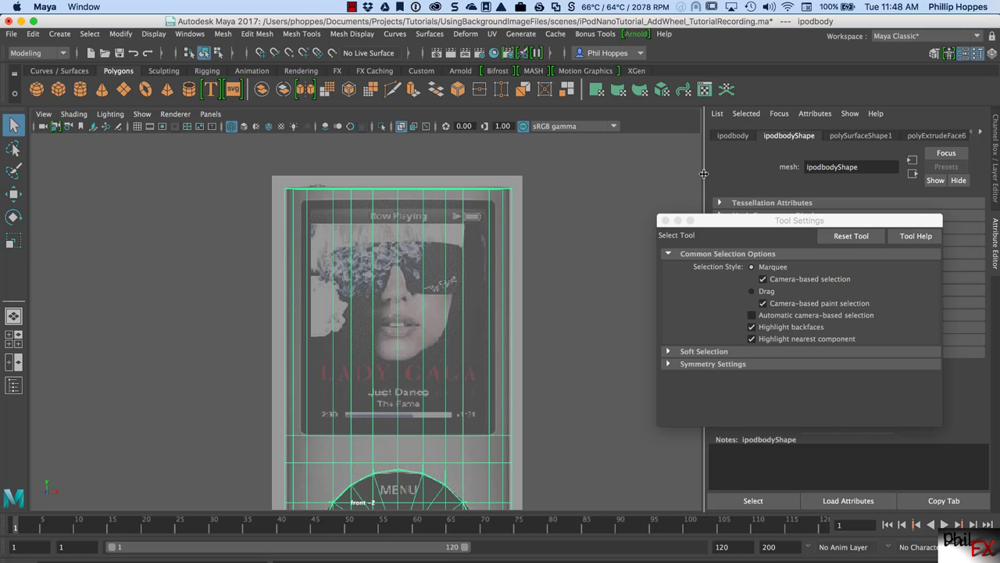
left_click_drag(739, 222, 684, 206)
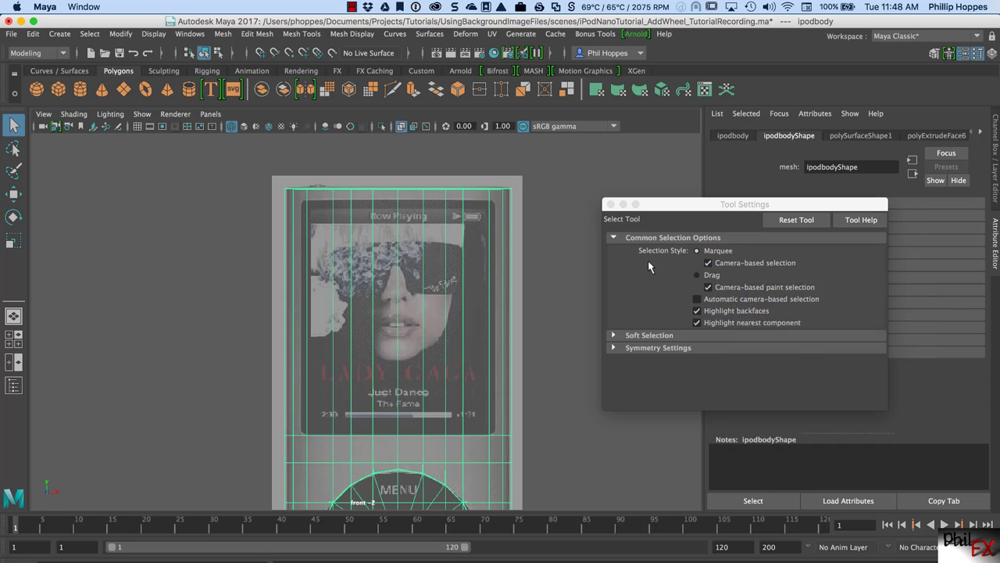
left_click(709, 266)
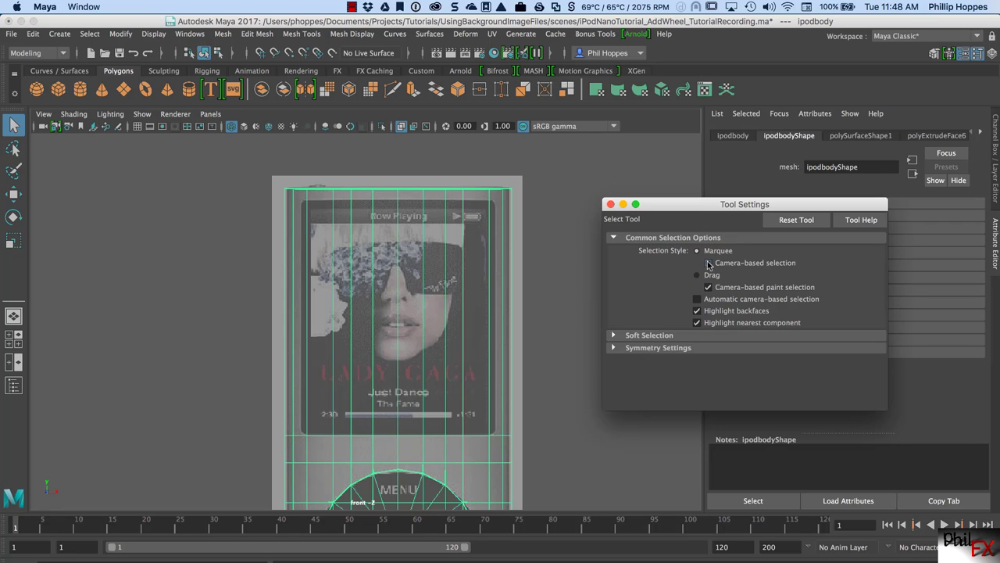
left_click(614, 349)
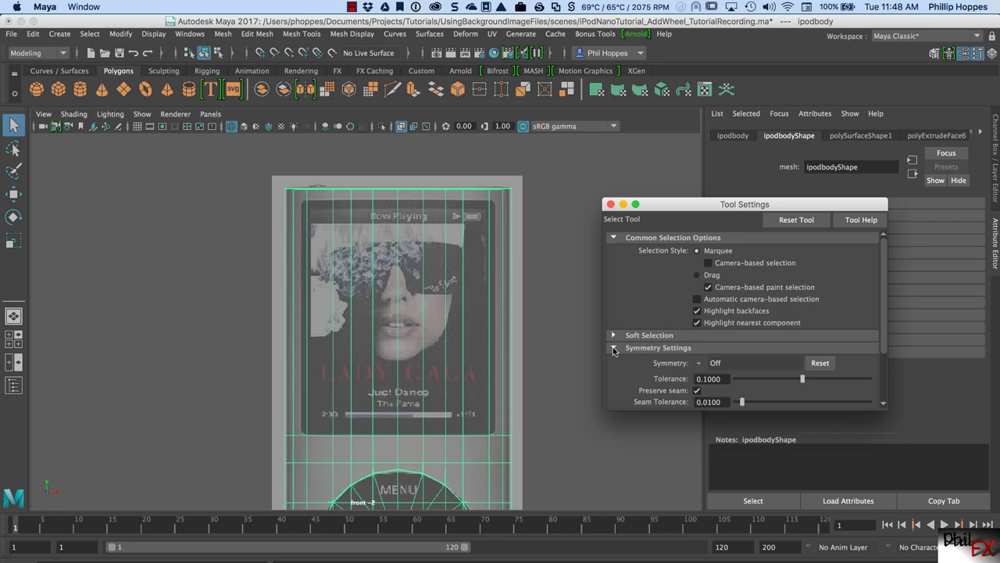
left_click(611, 204)
right_click_drag(522, 231, 532, 208)
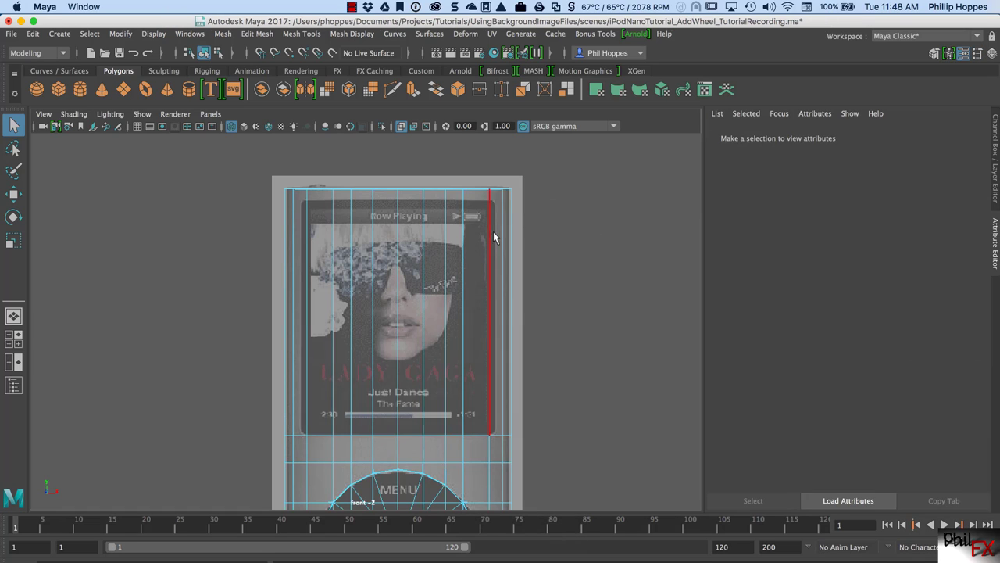
Scale the two vertical edges beside the screen slightly apart along X
left_click(488, 237)
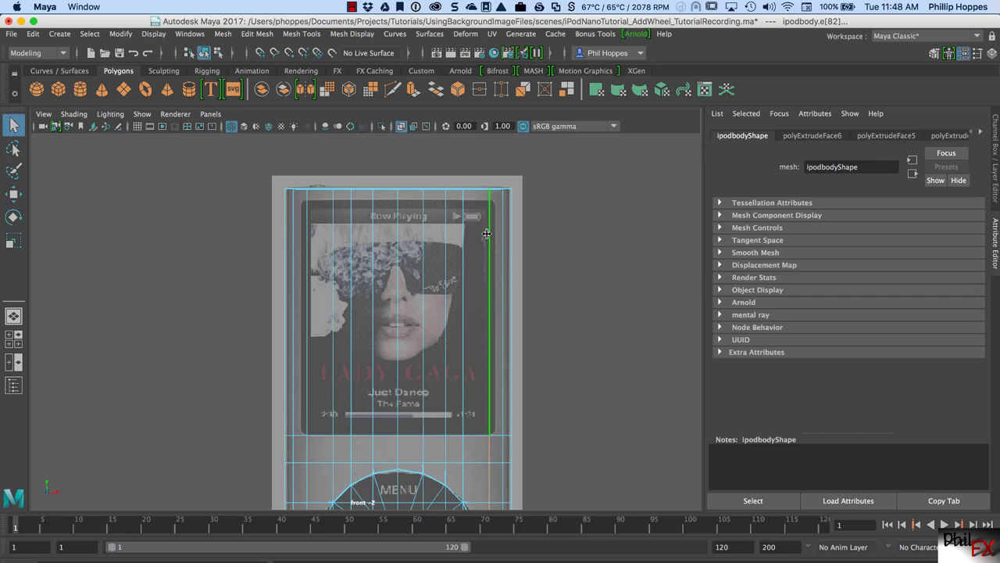
left_click(305, 284, "shift")
key("r")
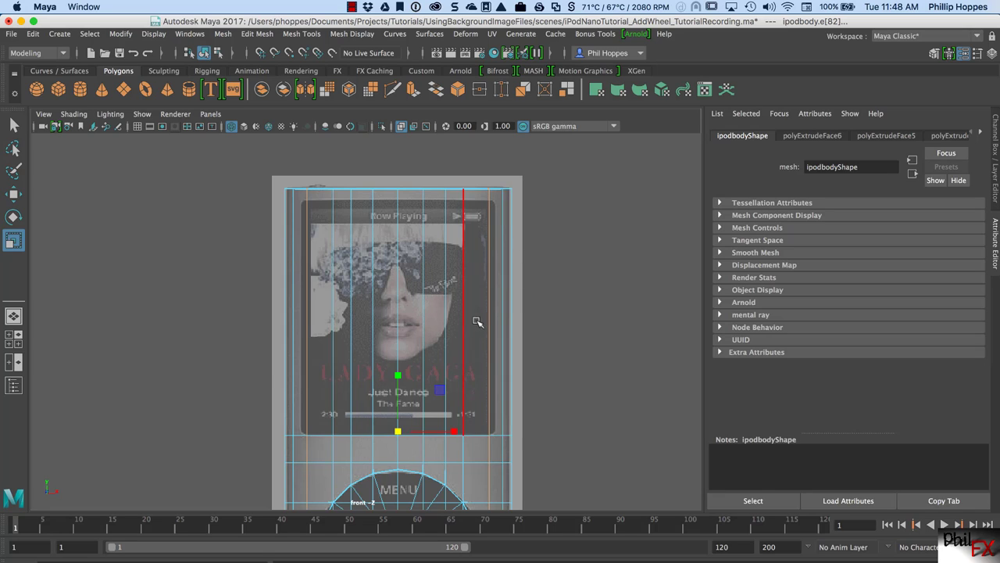
left_click_drag(456, 433, 458, 432)
key("q")
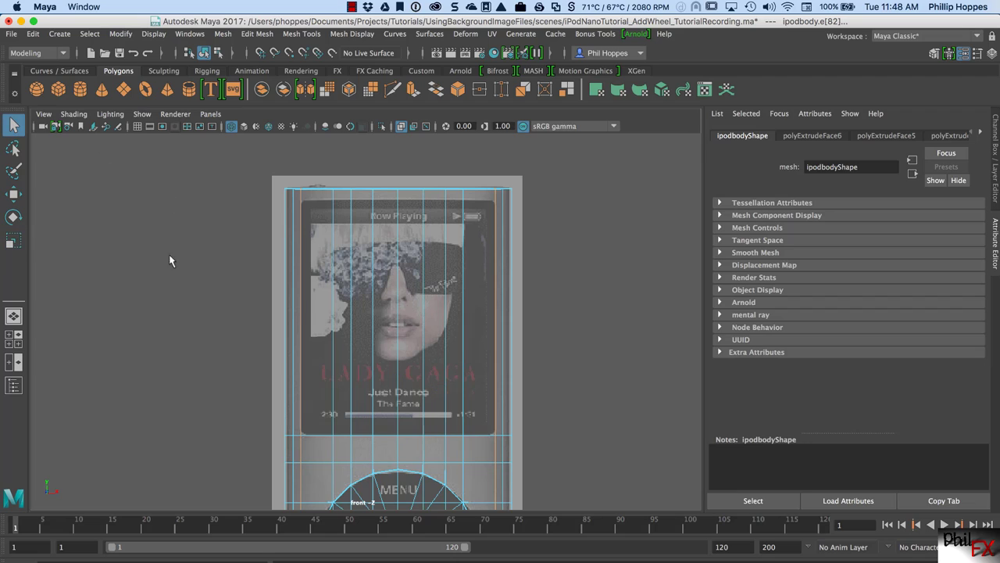
Insert a horizontal edge loop near the top of the body
left_click(192, 281)
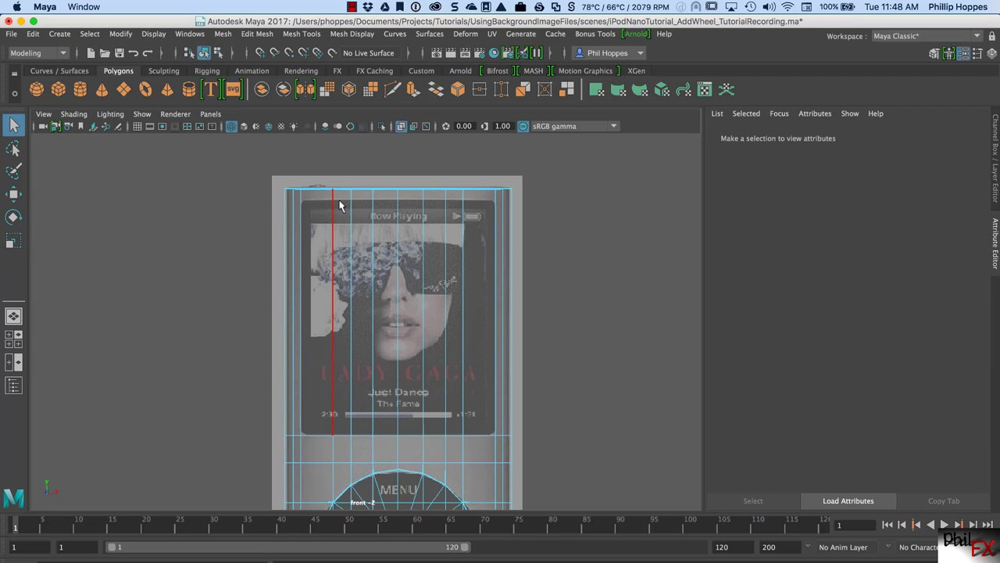
left_click(301, 36)
left_click(319, 127)
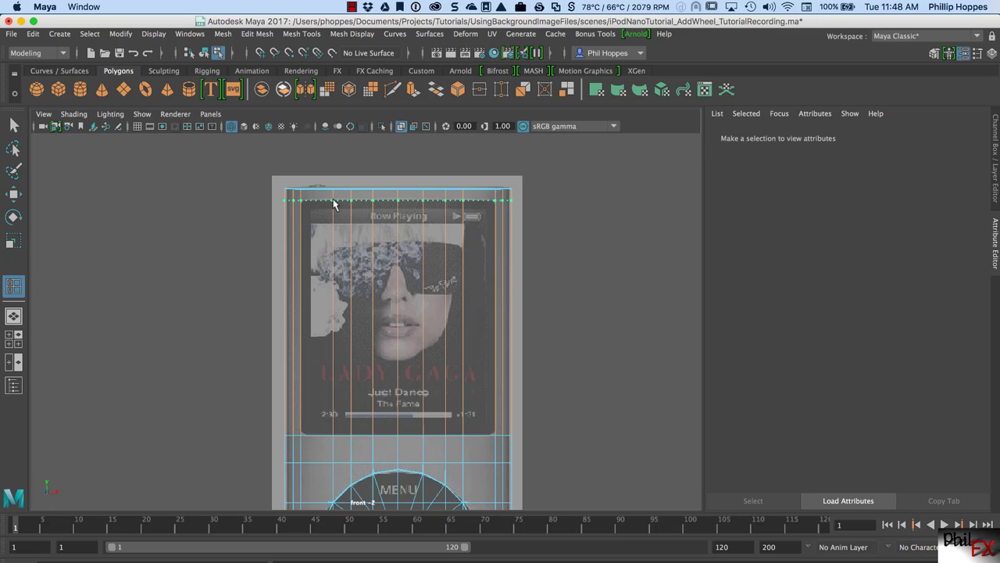
left_click(333, 201)
key("q")
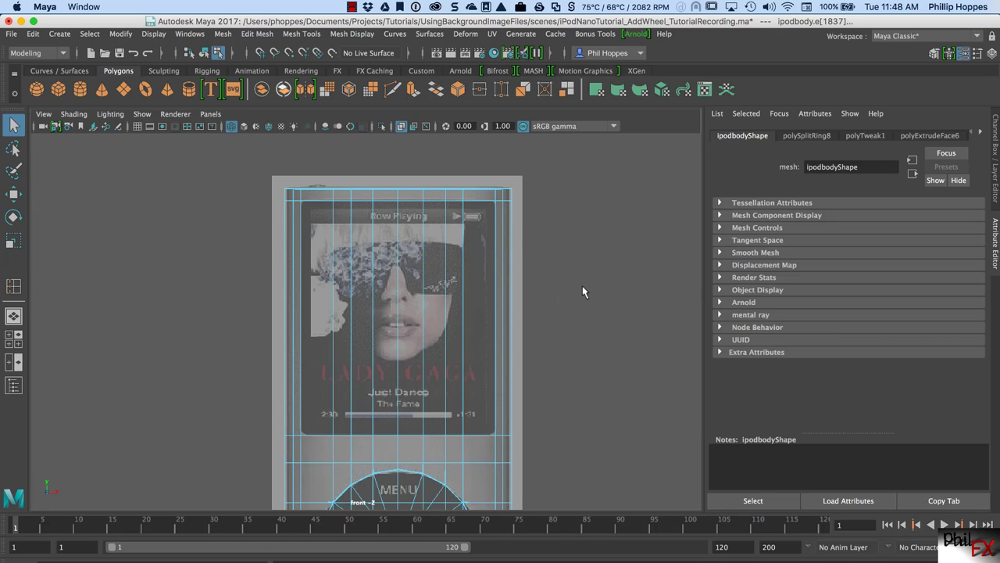
Maximize the top view, enter vertex mode, and set selection symmetry to Object X
key("space")
key("space")
left_click_drag(327, 370, 335, 397, "alt")
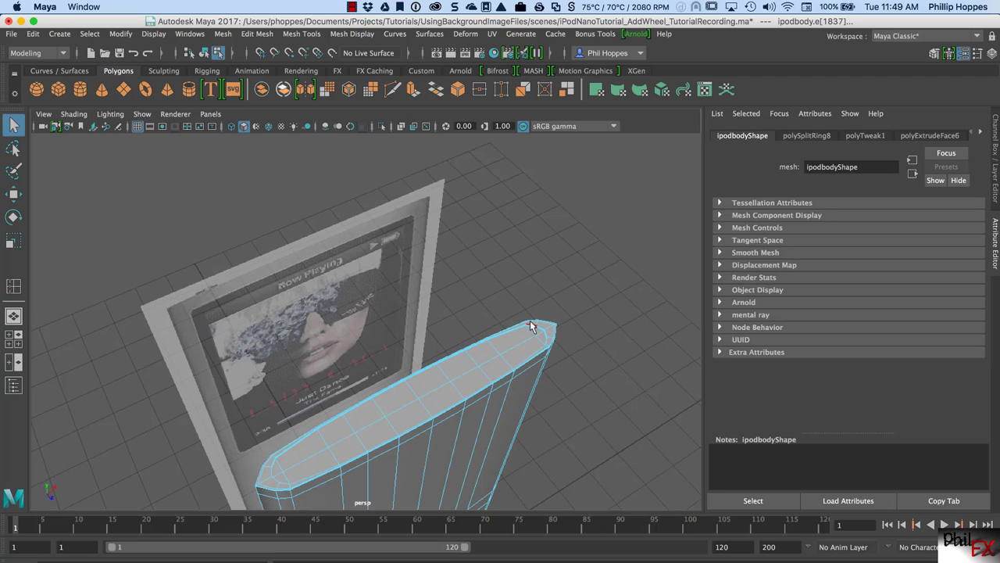
key("space")
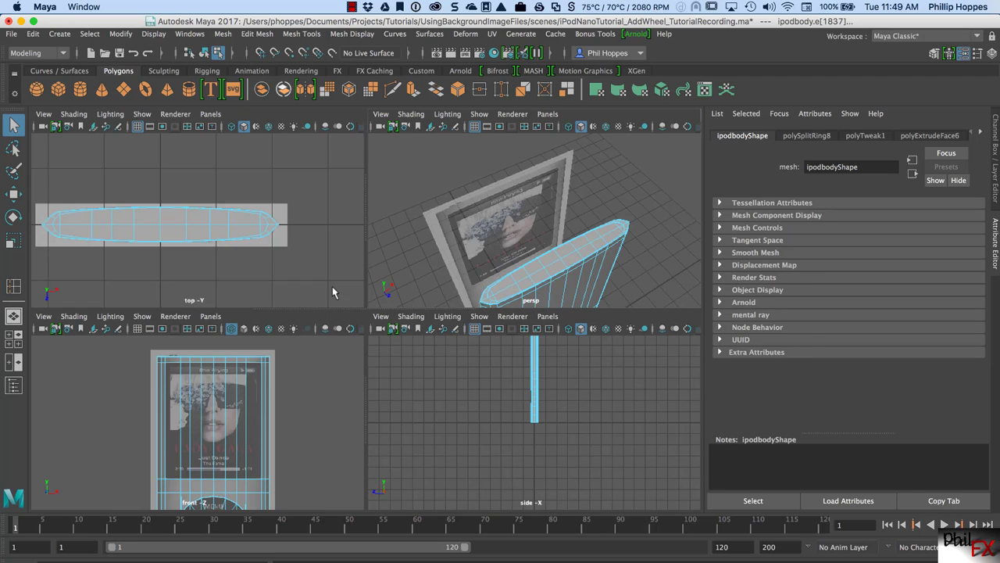
key("space")
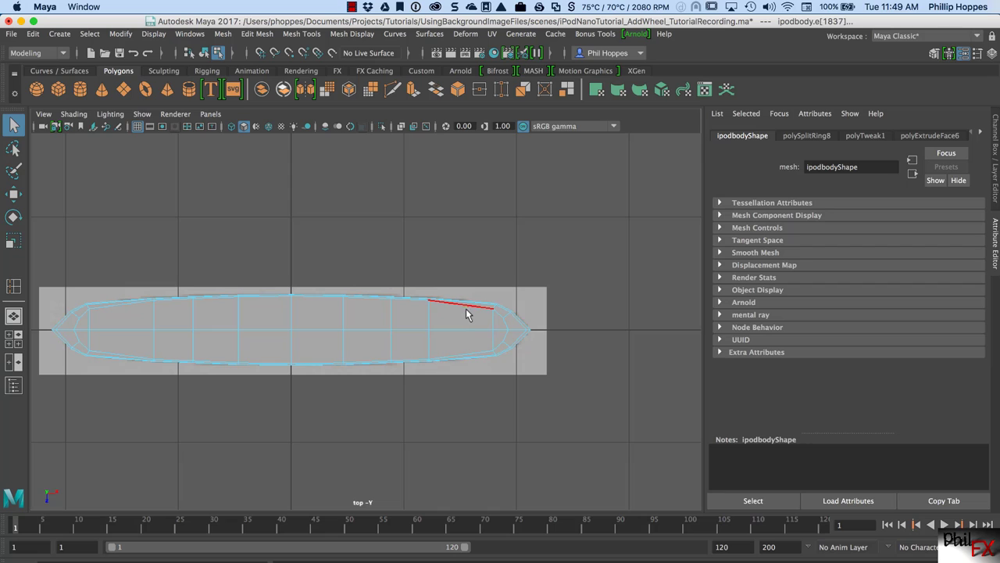
right_click_drag(466, 311, 415, 278)
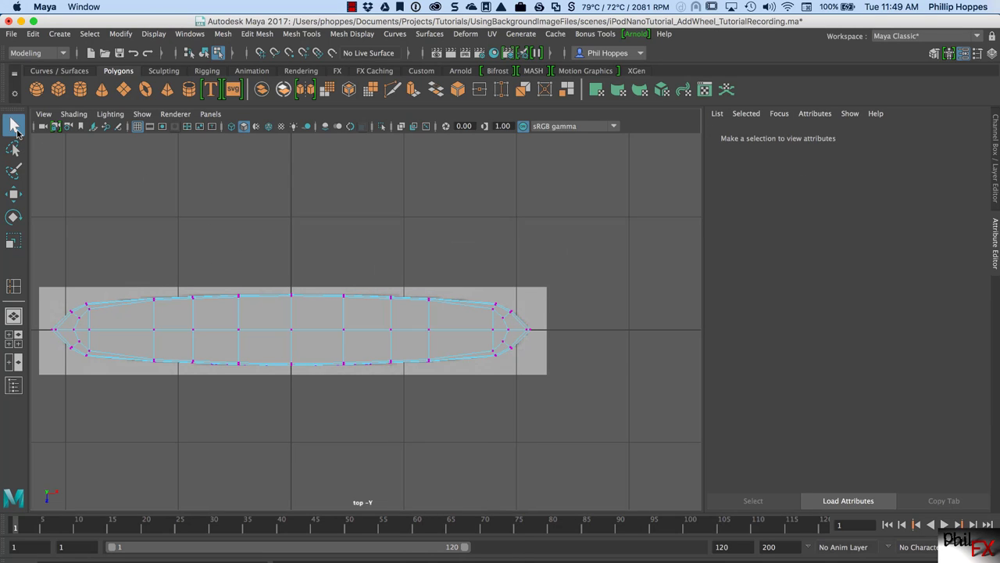
double_click(14, 125)
left_click_drag(652, 221, 717, 204)
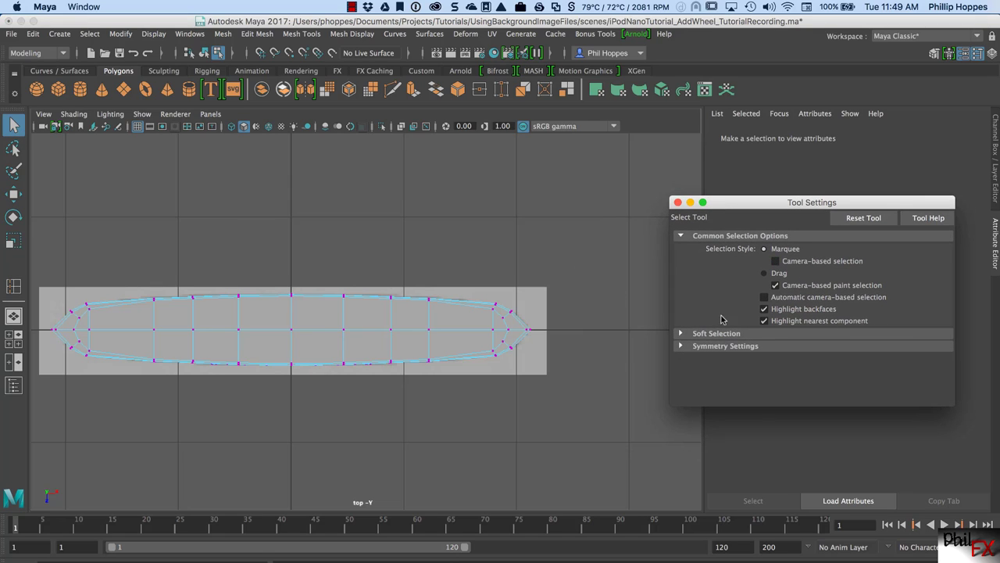
left_click(681, 346)
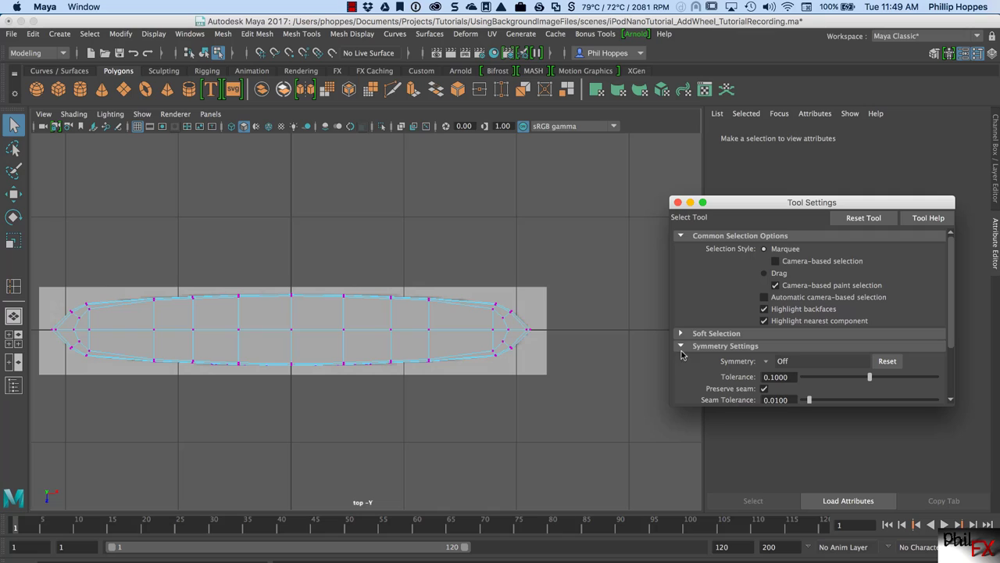
left_click(765, 366)
left_click(786, 382)
Squeeze the end vertex columns vertically to round out the body's narrow ends
left_click_drag(466, 281, 500, 379)
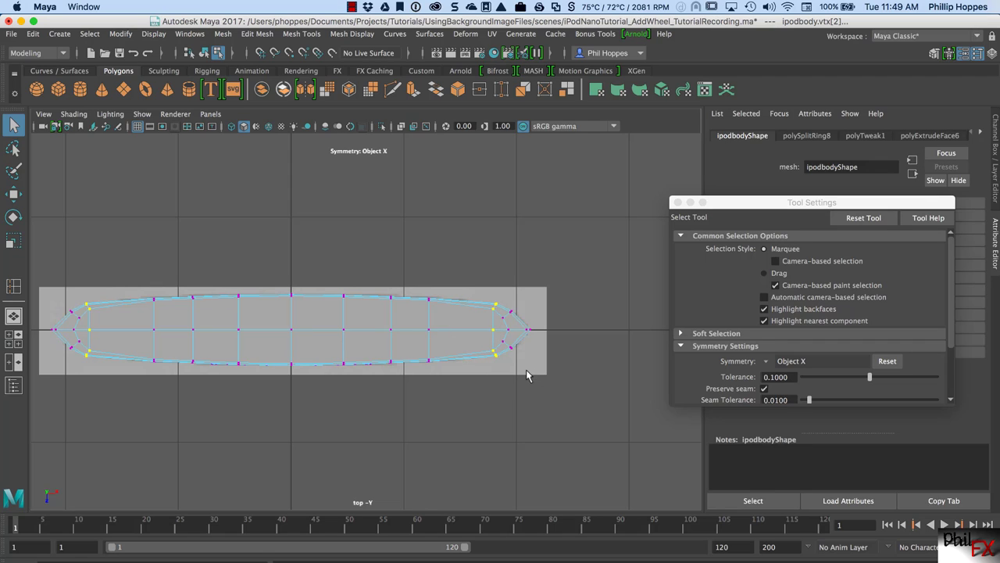
key("r")
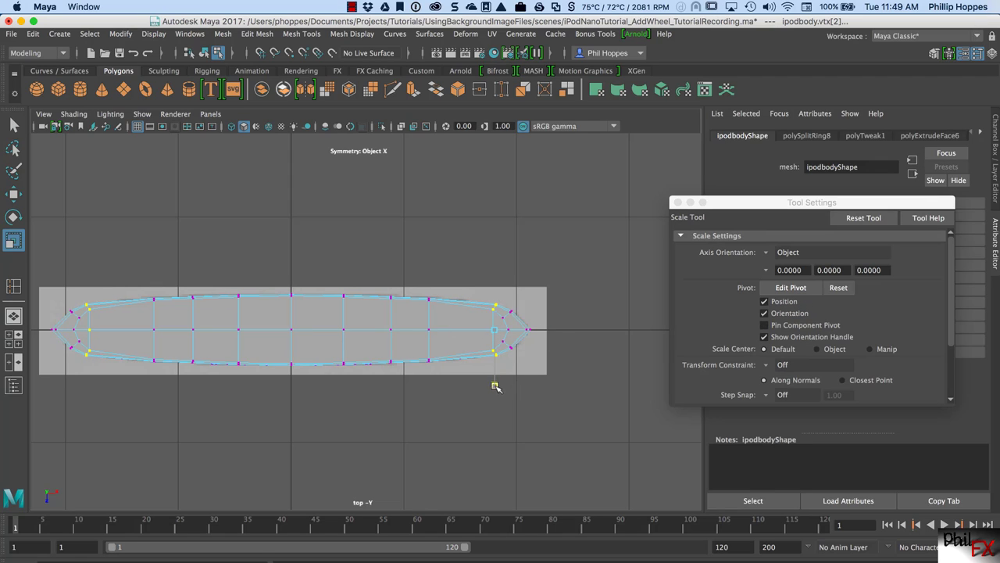
left_click_drag(495, 386, 494, 377)
left_click(540, 300)
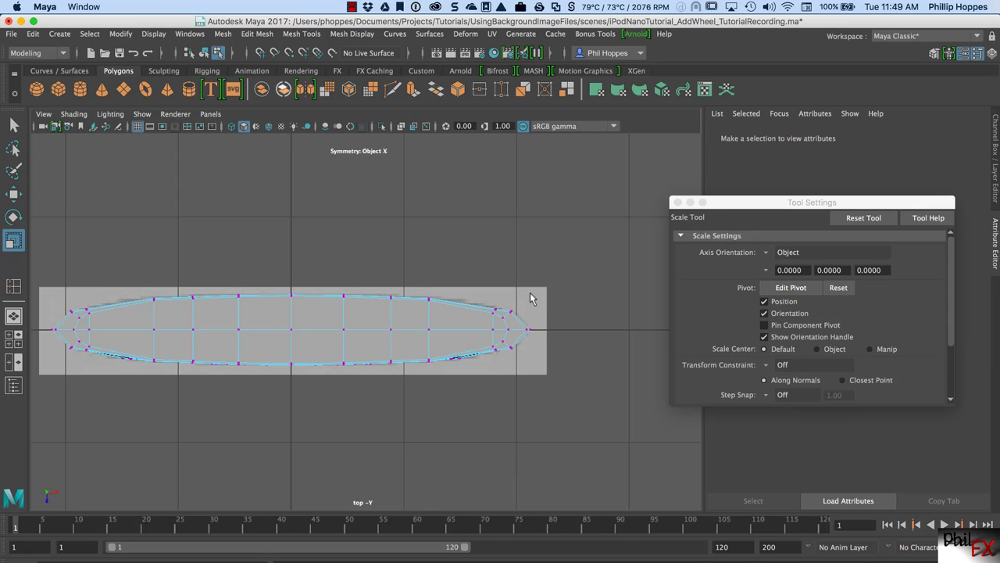
left_click_drag(534, 291, 502, 324)
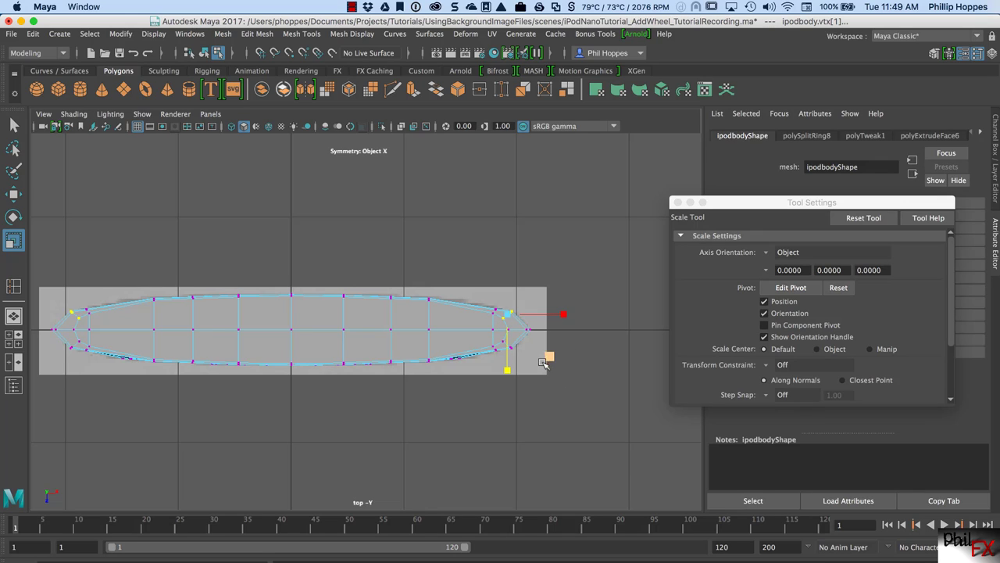
left_click_drag(562, 364, 502, 339)
left_click_drag(513, 386, 509, 379)
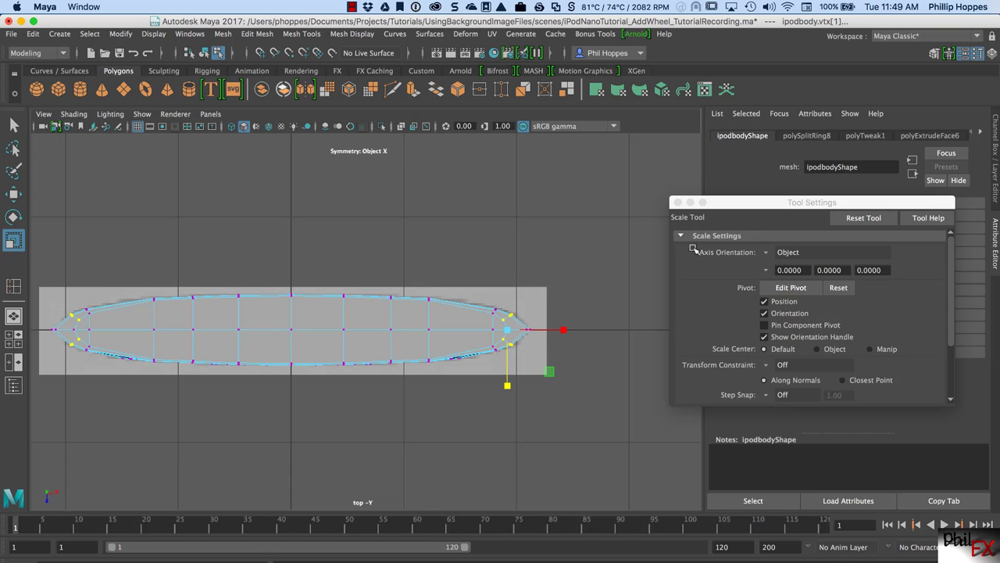
Close the tool settings, return the body to object mode, and show four views
left_click(597, 240)
left_click(677, 203)
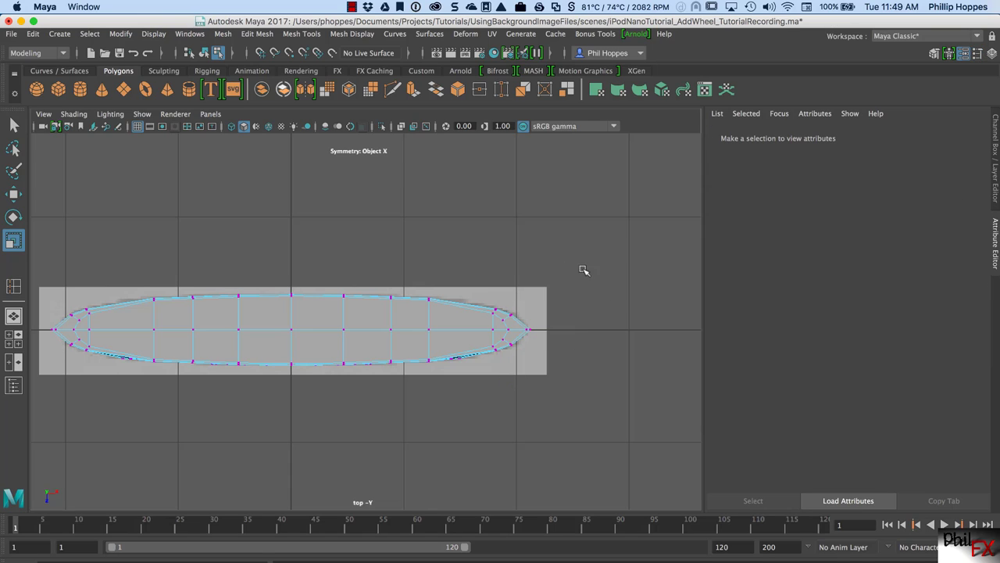
right_click_drag(465, 316, 517, 257)
key("space")
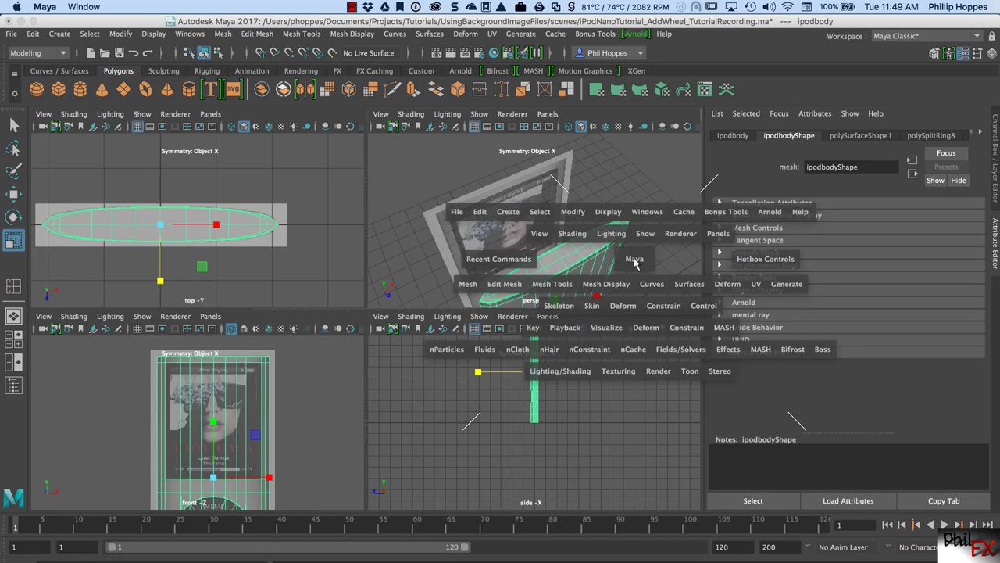
Maximize the perspective view, frame the body mesh, and switch it to face selection
key("space")
left_click_drag(579, 389, 392, 418, "alt")
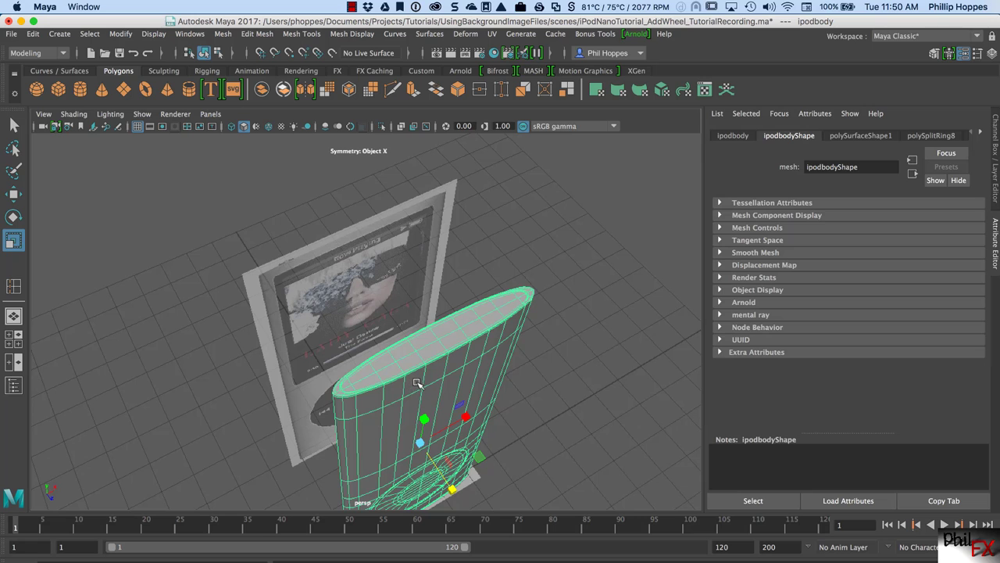
key("space")
key("space")
scroll(474, 375, "up", 5)
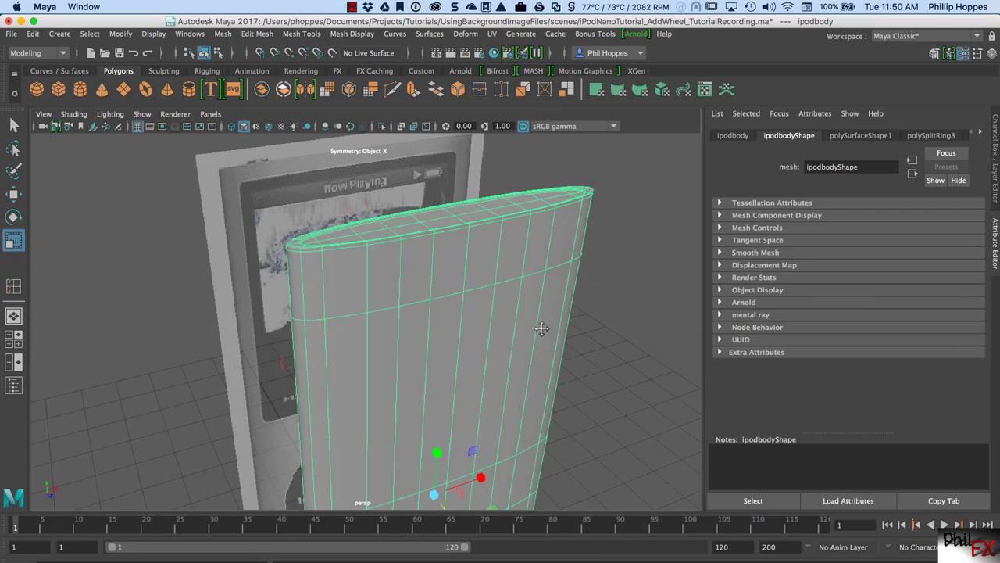
key("f")
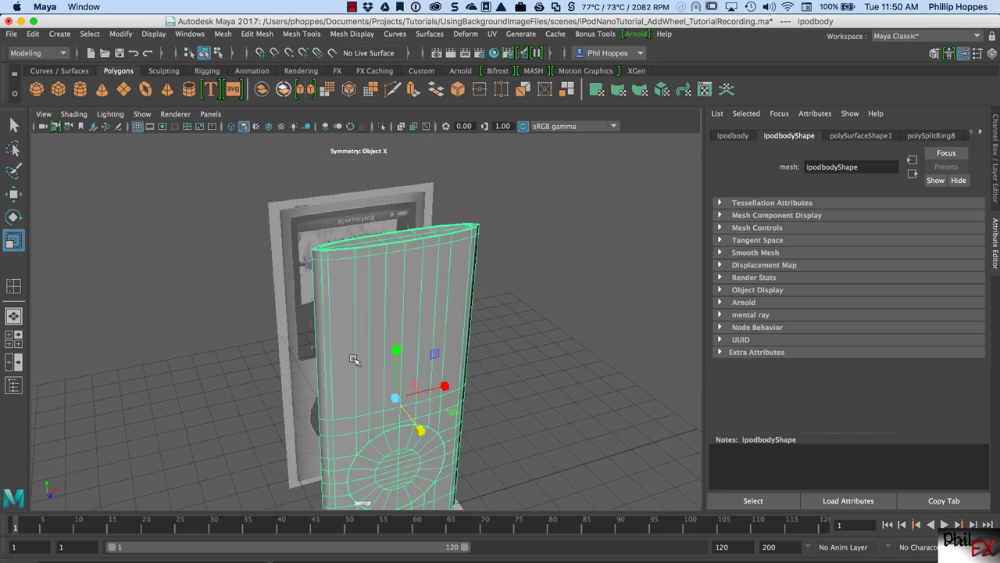
key("q")
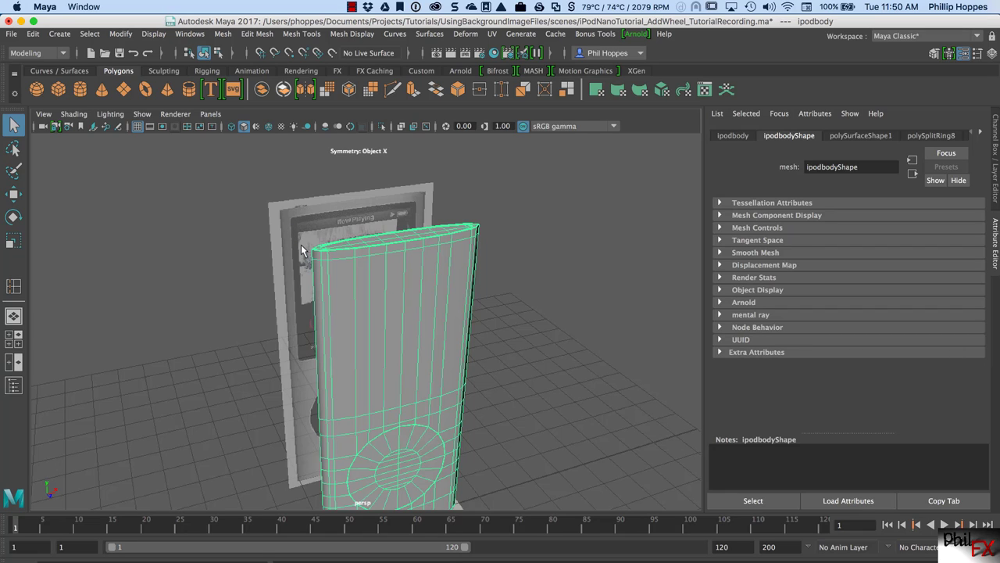
scroll(300, 250, "up", 5)
left_click_drag(332, 254, 420, 267, "alt")
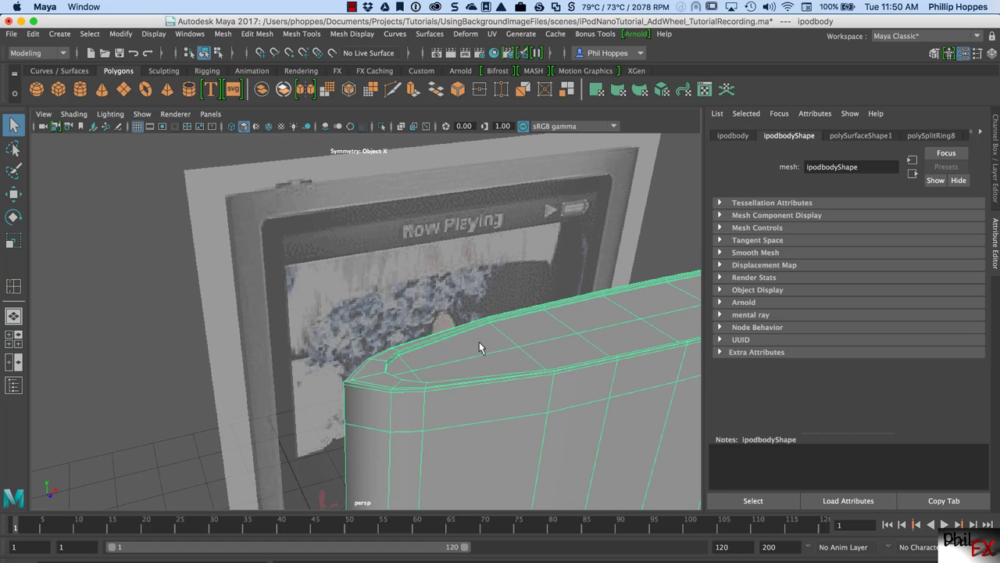
scroll(500, 375, "down", 5)
left_click_drag(471, 406, 435, 368, "alt")
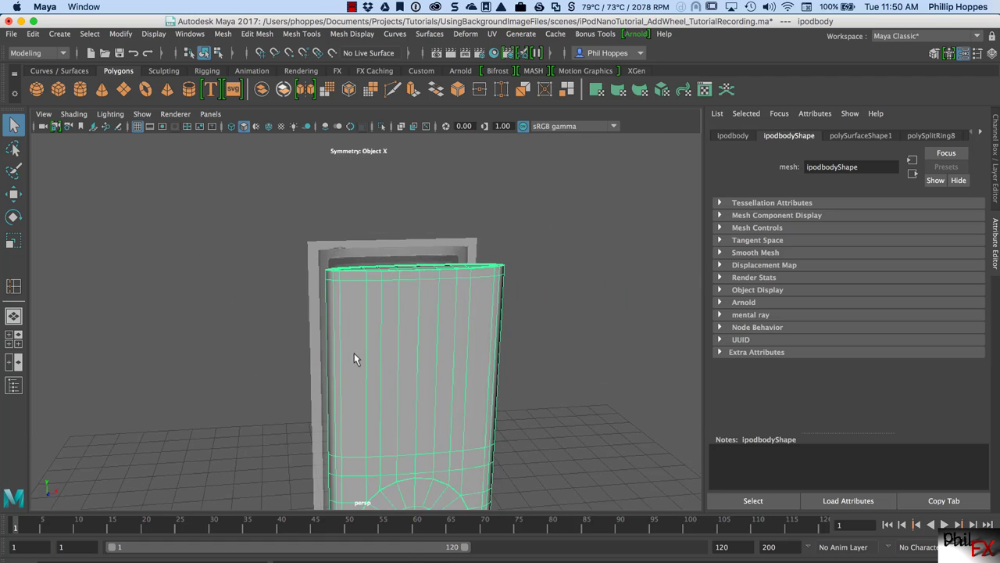
right_click_drag(354, 269, 351, 303)
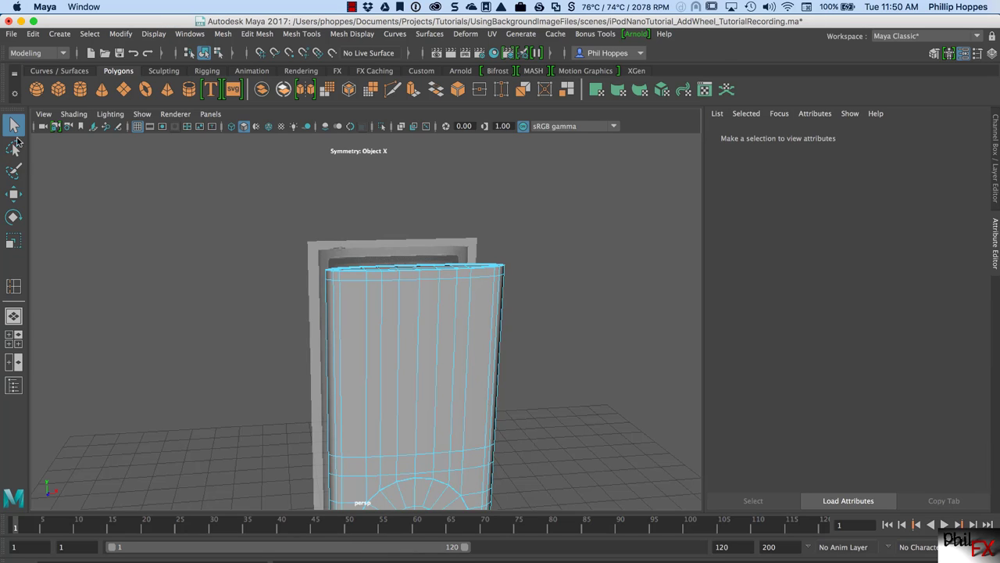
Set selection symmetry to Off and select the front face columns for the window
double_click(14, 127)
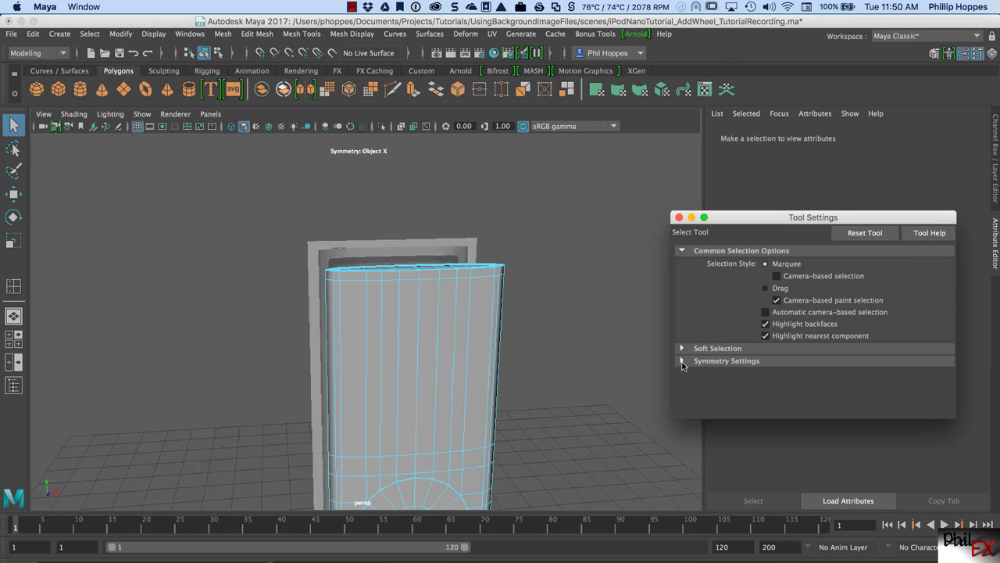
left_click(681, 361)
left_click(767, 377)
left_click(790, 383)
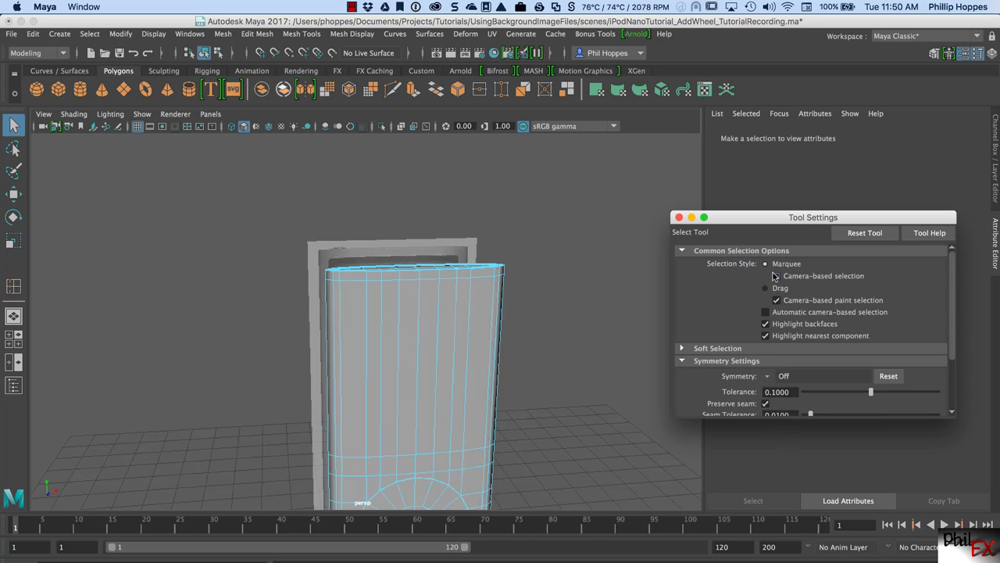
left_click(680, 218)
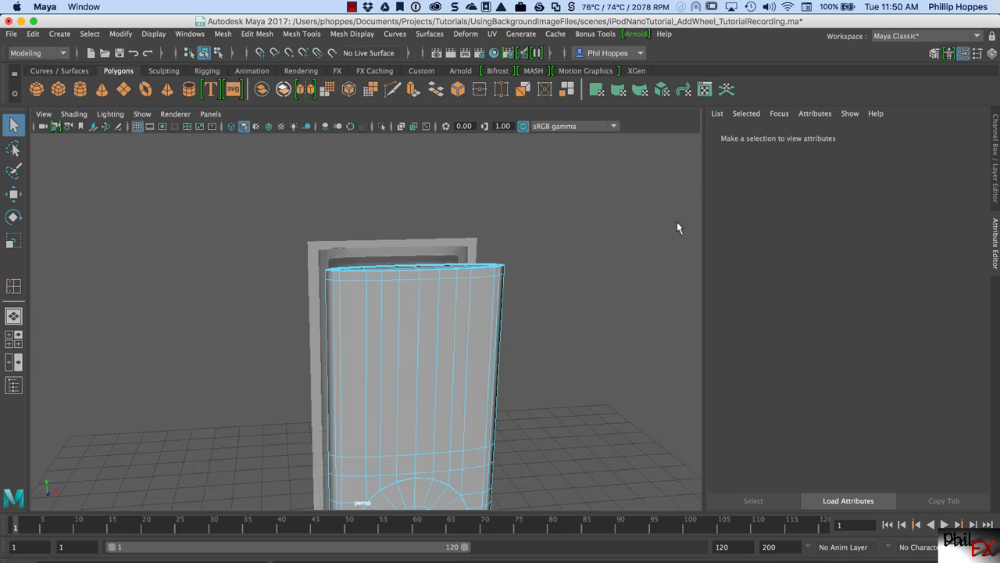
left_click(355, 332)
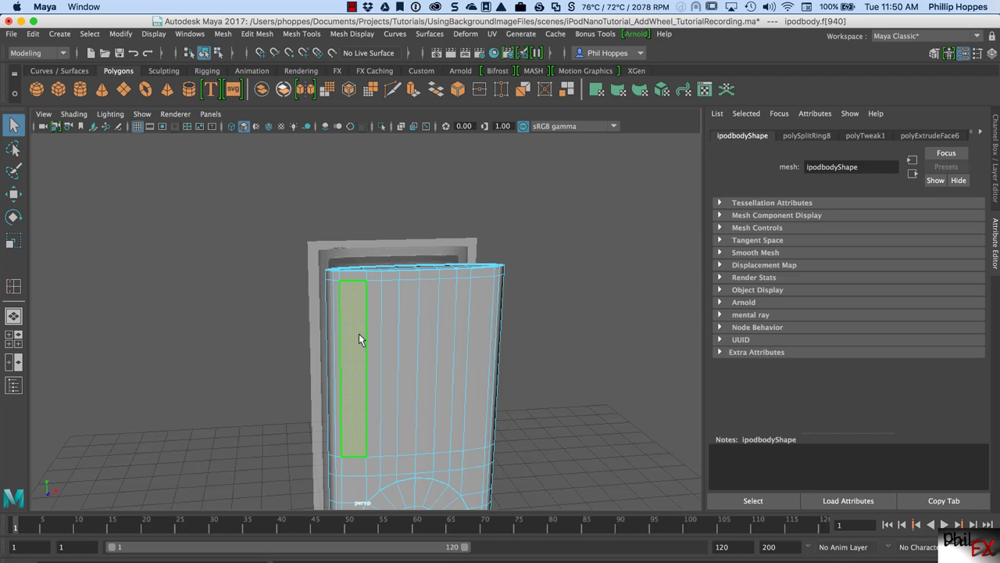
left_click_drag(358, 337, 488, 337)
Extrude the selected front faces inward to Local Translate Z -0.299, then deselect
left_click_drag(440, 386, 300, 414, "alt")
scroll(299, 413, "up", 3)
middle_click_drag(299, 413, 436, 364, "alt")
left_click_drag(436, 364, 399, 390, "alt")
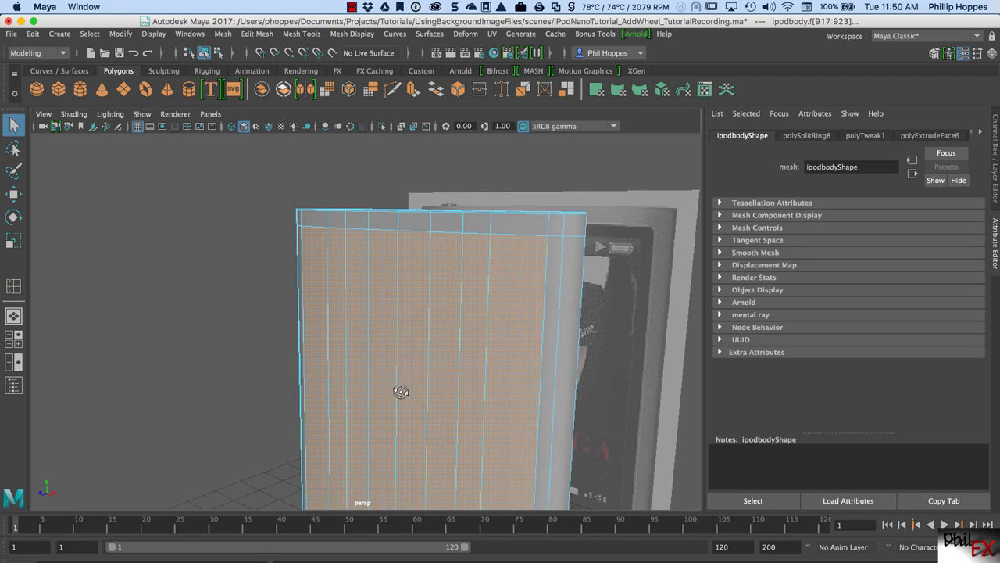
left_click(412, 91)
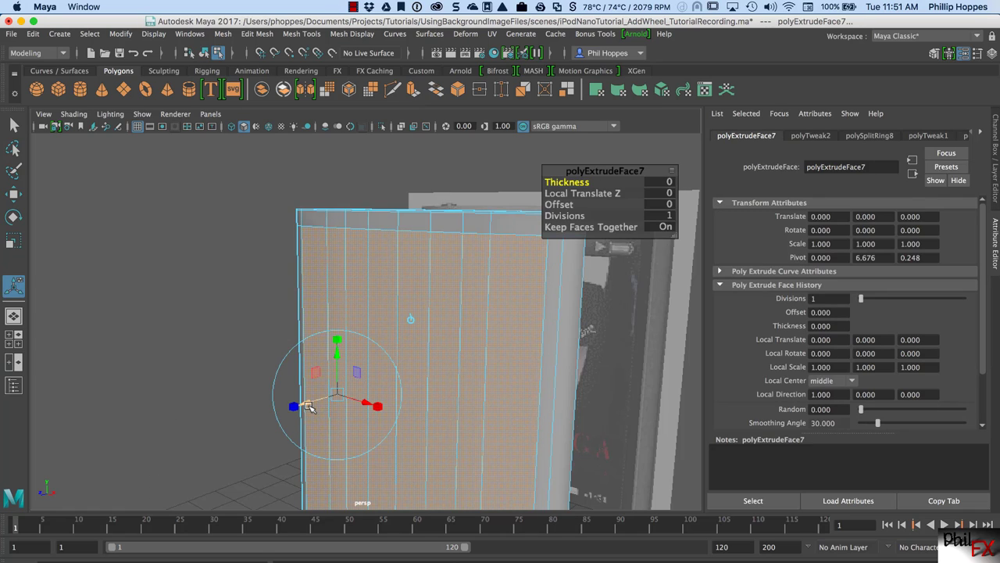
left_click_drag(308, 406, 328, 407)
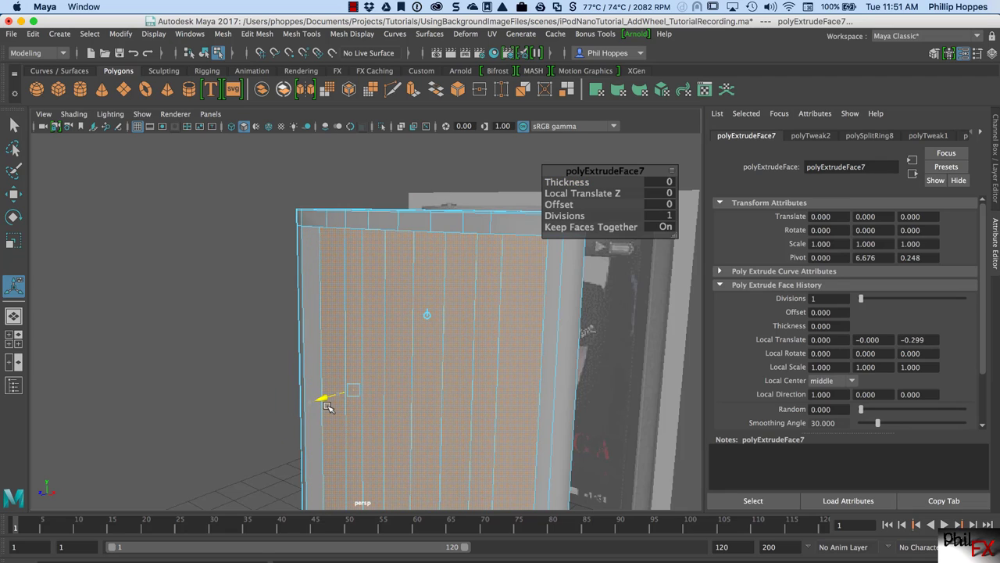
left_click_drag(328, 407, 328, 406)
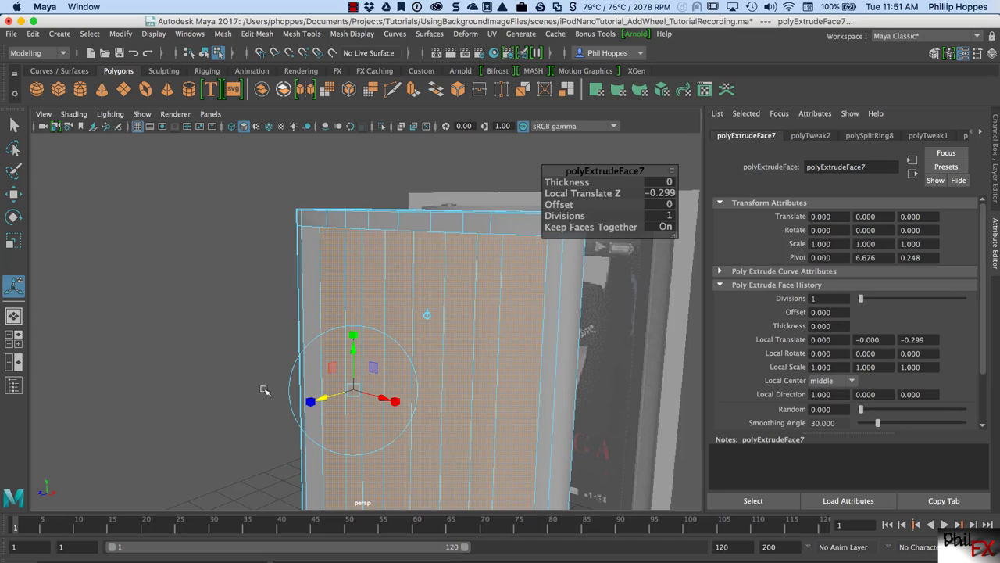
left_click(238, 378)
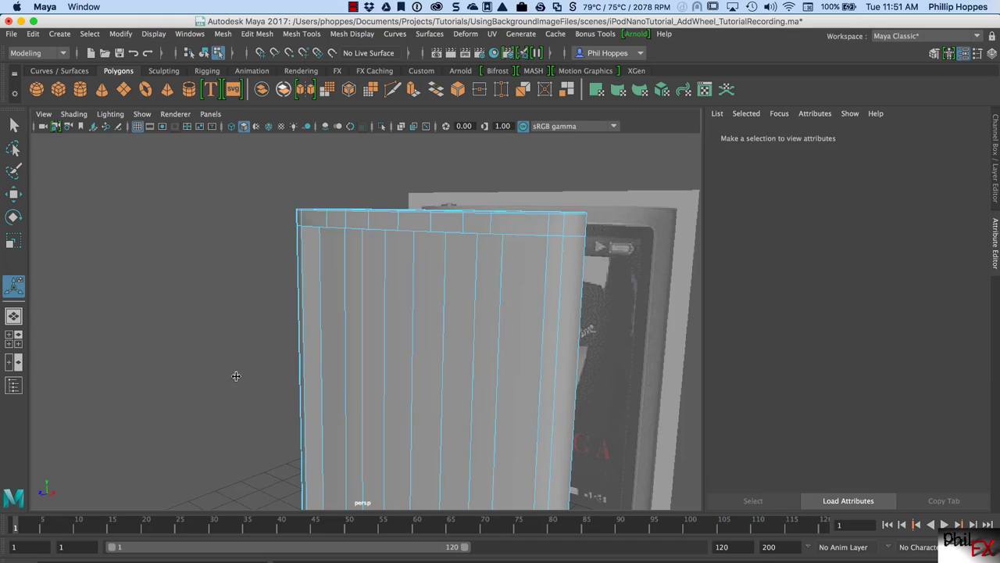
Switch to edge mode and select the rim edges around the inset window
left_click_drag(226, 415, 339, 374, "alt")
right_click_drag(339, 370, 341, 236)
left_click(336, 353)
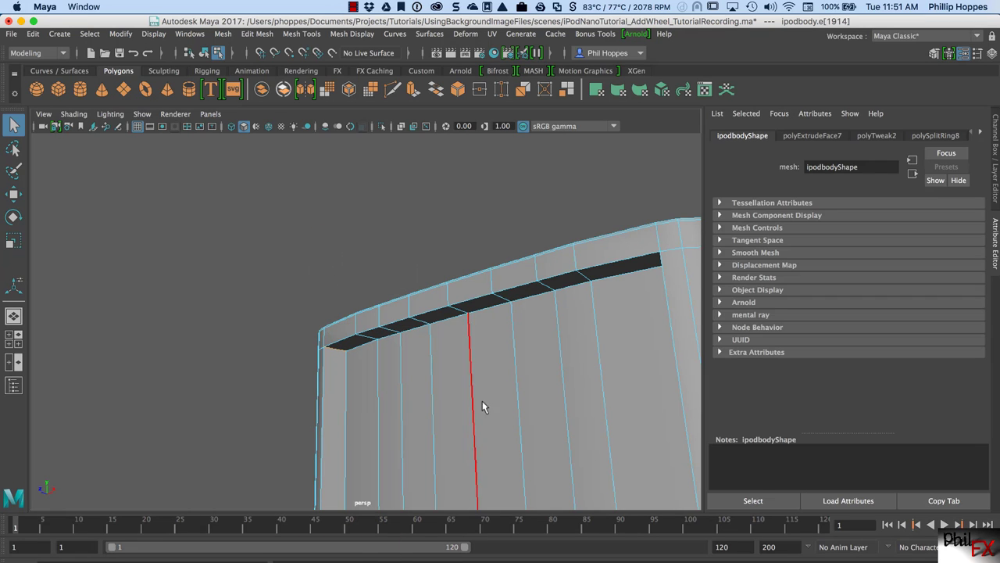
left_click_drag(554, 407, 382, 409, "alt")
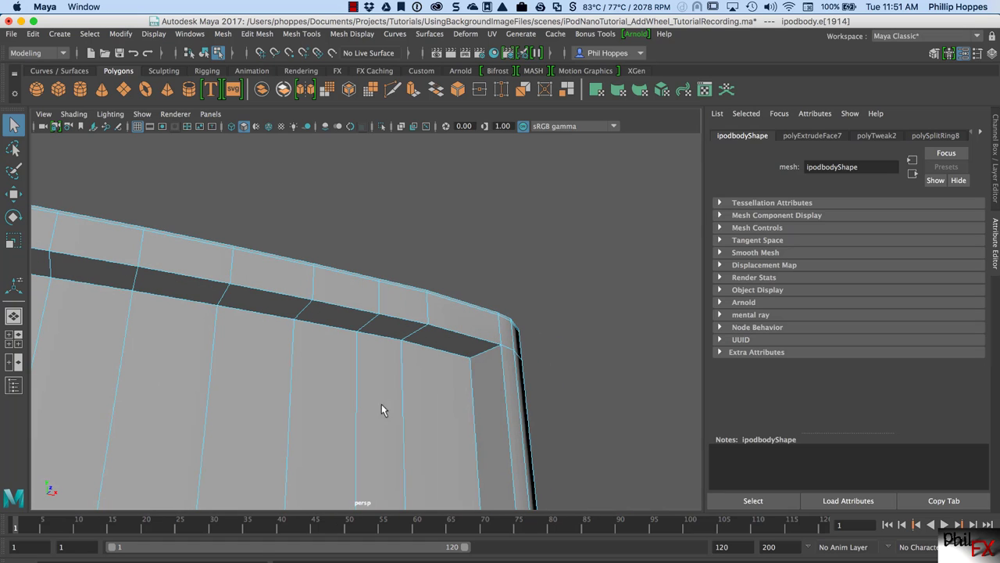
left_click(478, 356)
left_click_drag(437, 435, 315, 409, "alt")
scroll(366, 462, "up", 3)
left_click_drag(367, 461, 429, 398, "alt")
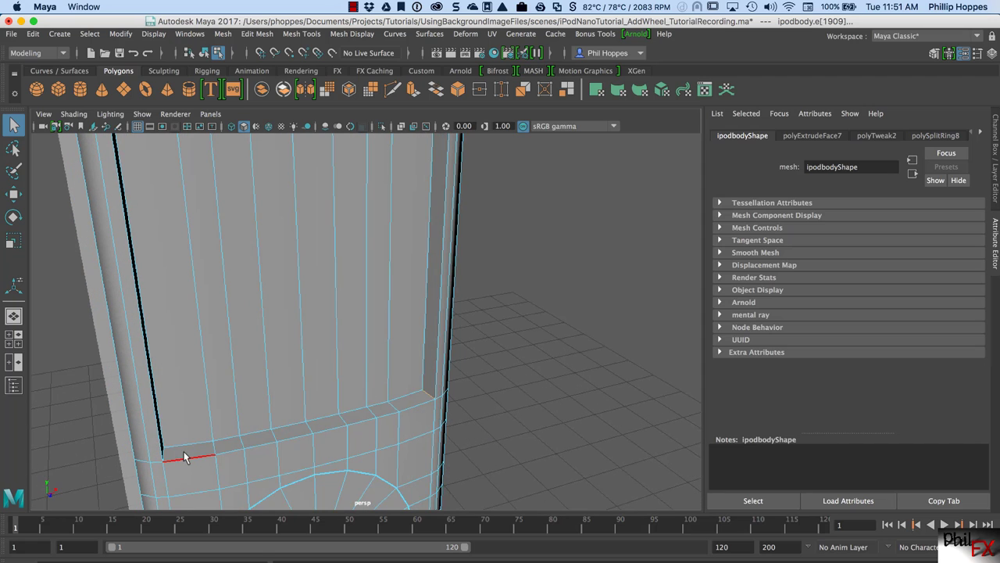
left_click_drag(213, 451, 153, 431, "alt")
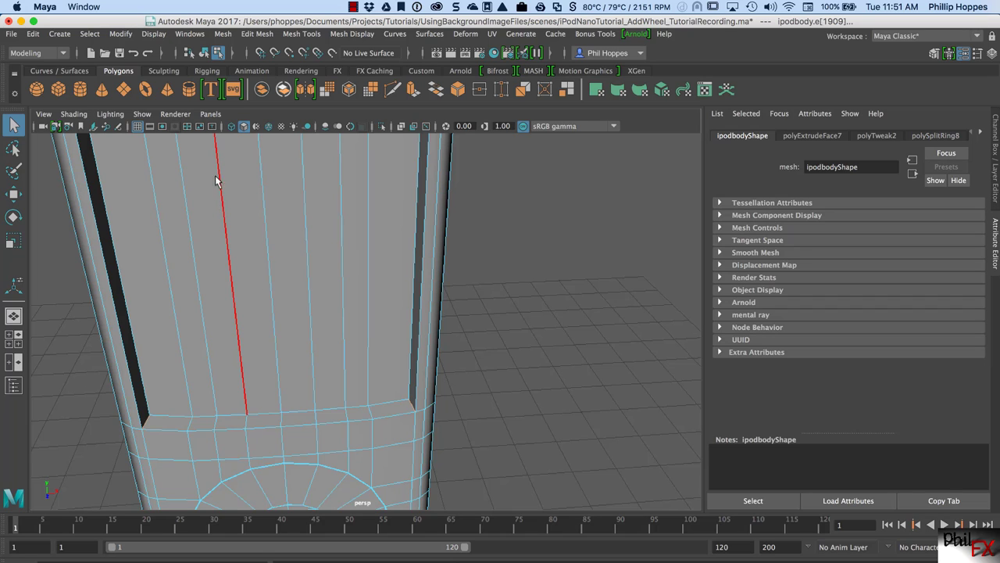
Bevel the selected rim edges at fraction 0.5 with 3 segments
left_click(304, 34)
mouse_move(263, 36)
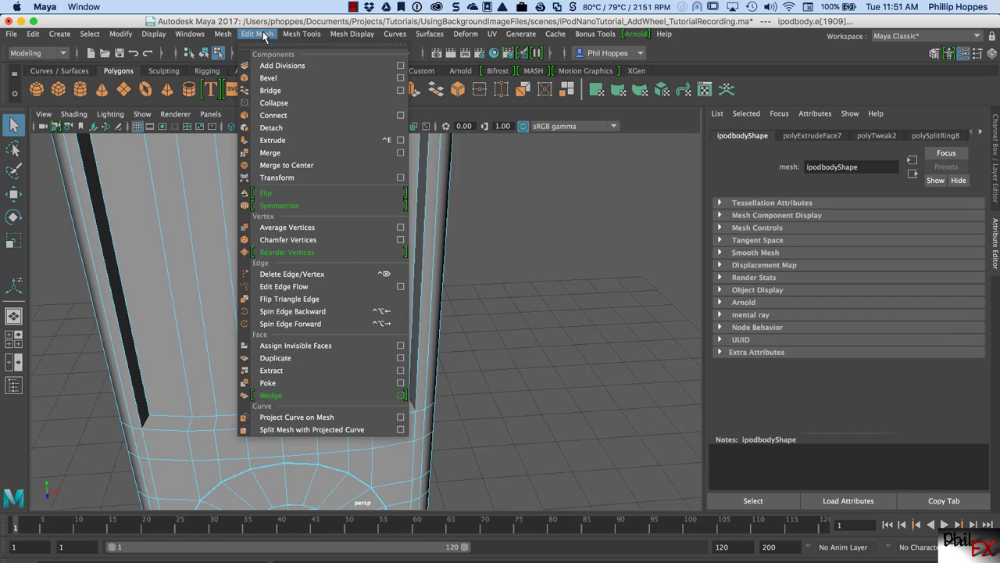
left_click(268, 78)
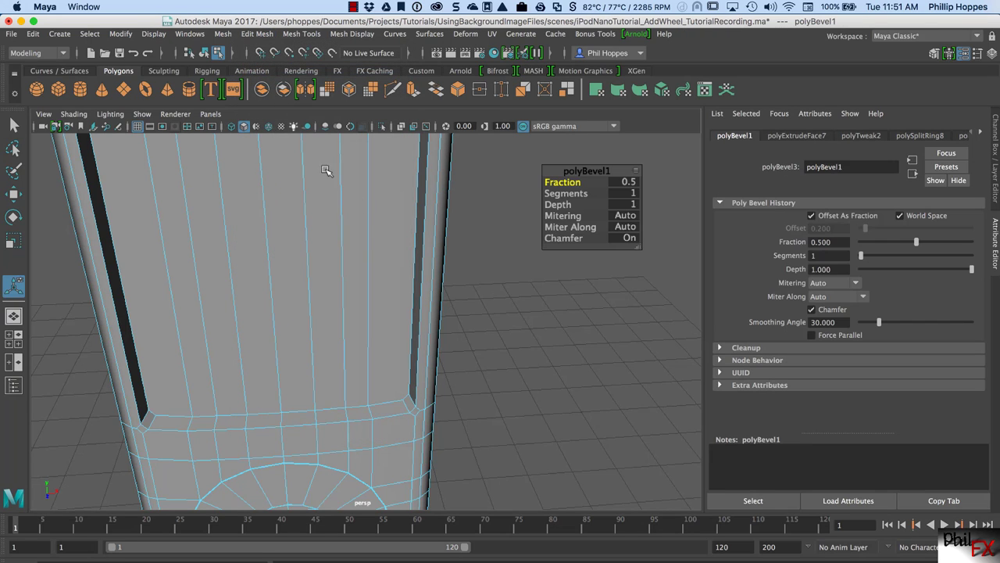
left_click_drag(413, 330, 424, 311, "alt")
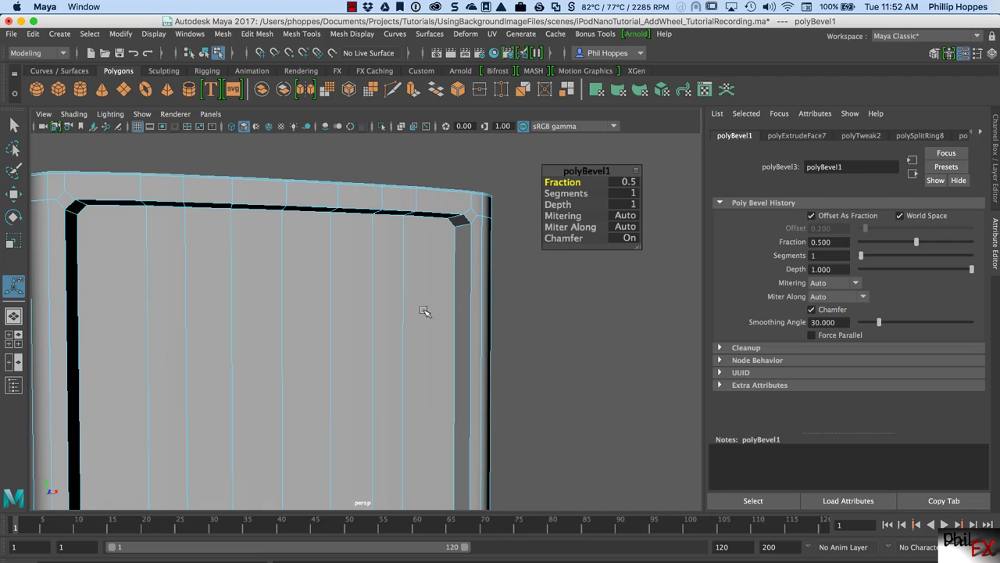
left_click(625, 193)
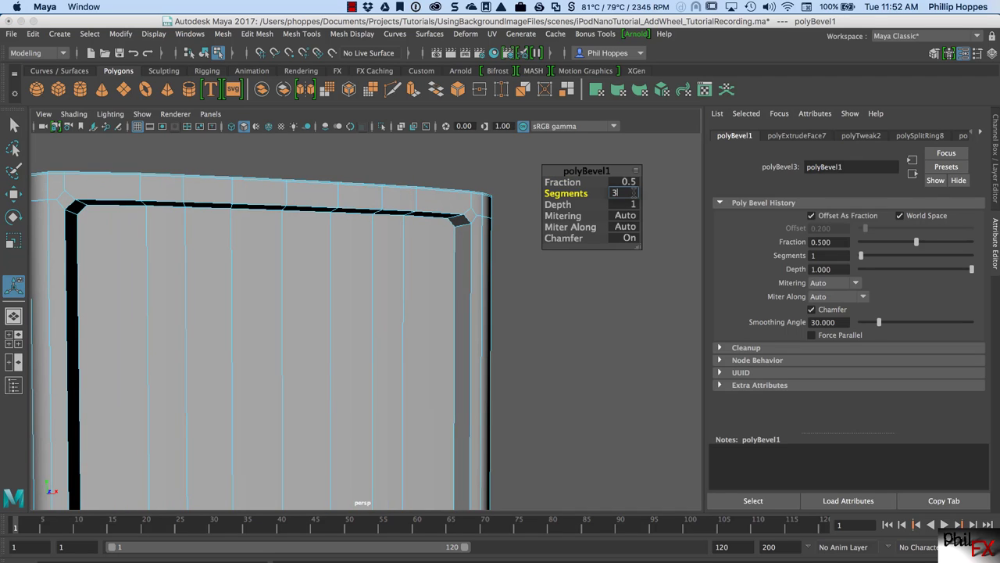
type("3")
key("Return")
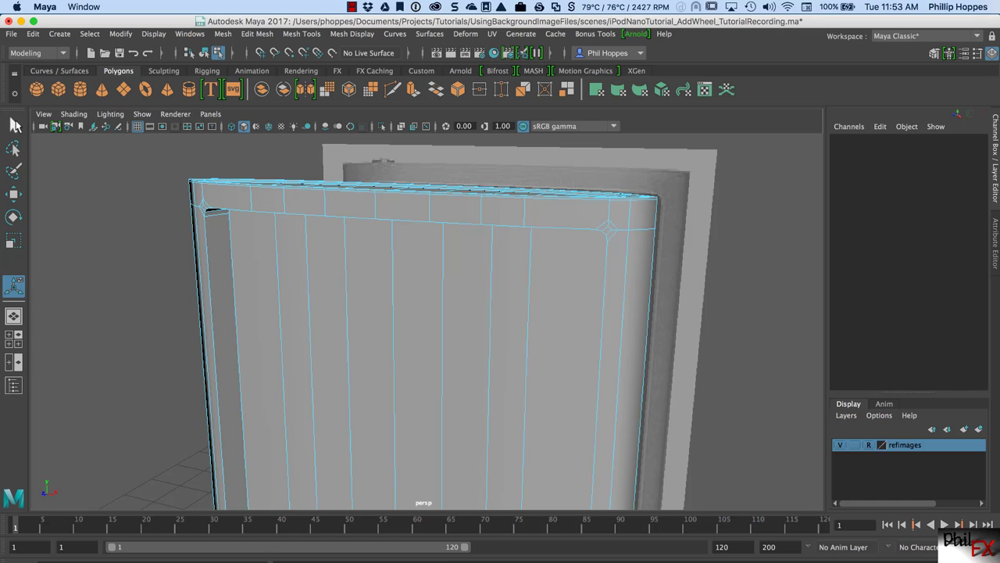
Insert an edge loop just inside the window's beveled rim near its corner
left_click(14, 125)
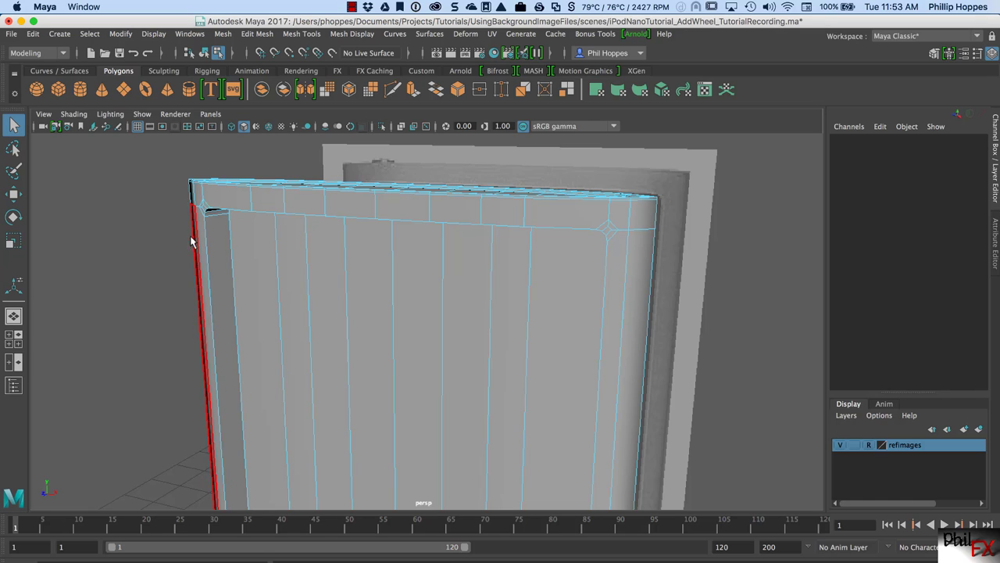
left_click(310, 35)
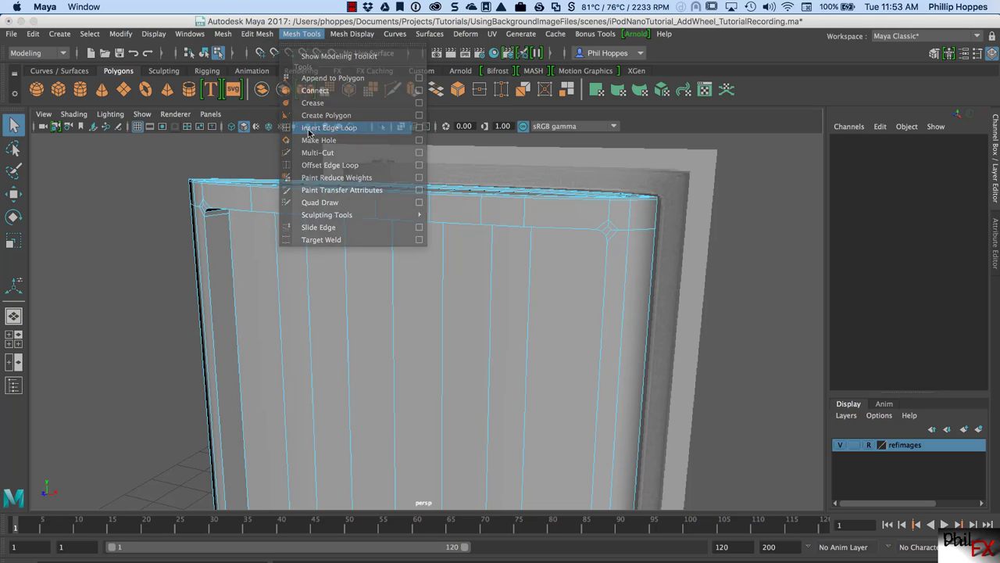
left_click_drag(194, 279, 252, 264, "alt")
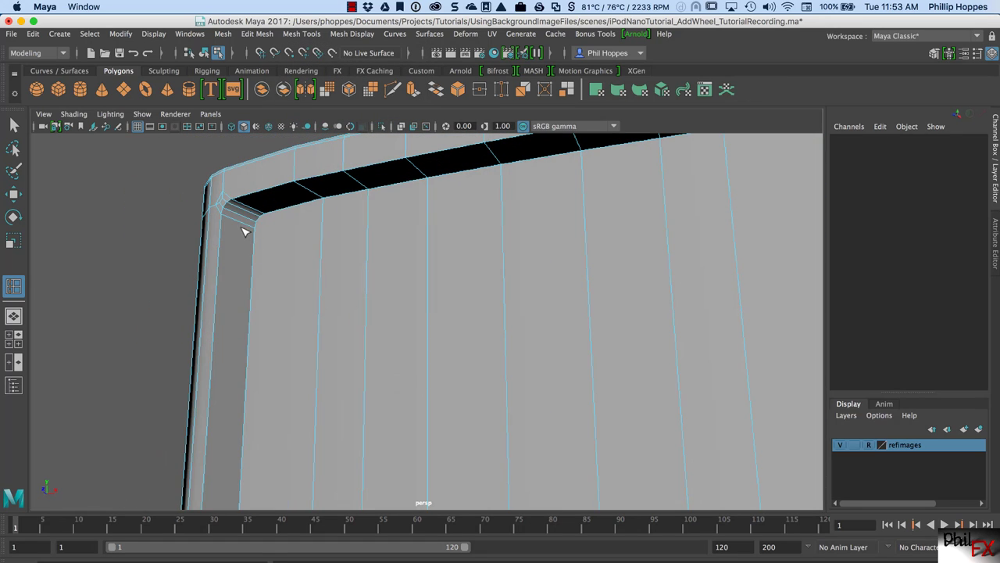
left_click_drag(233, 223, 250, 228)
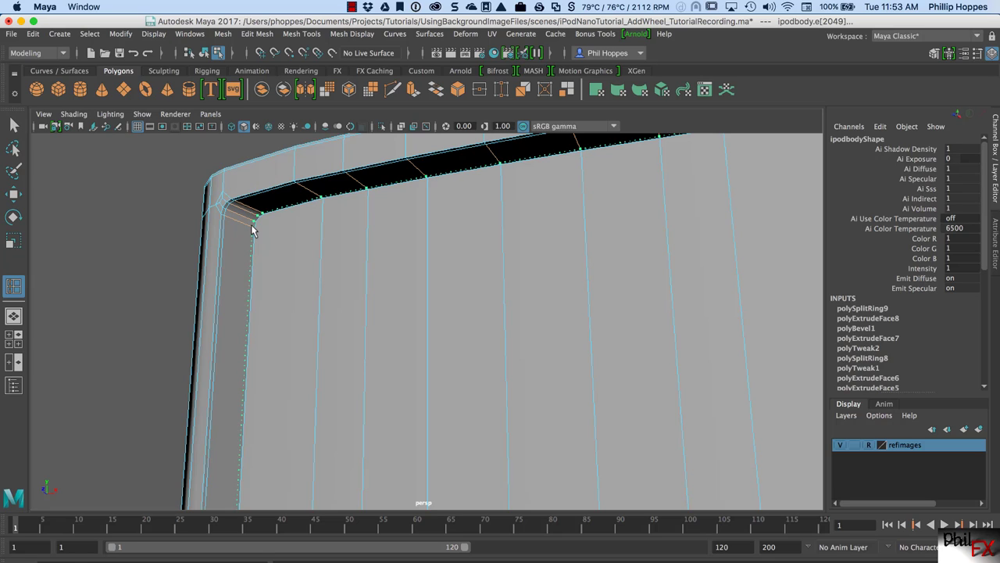
left_click_drag(252, 229, 252, 229)
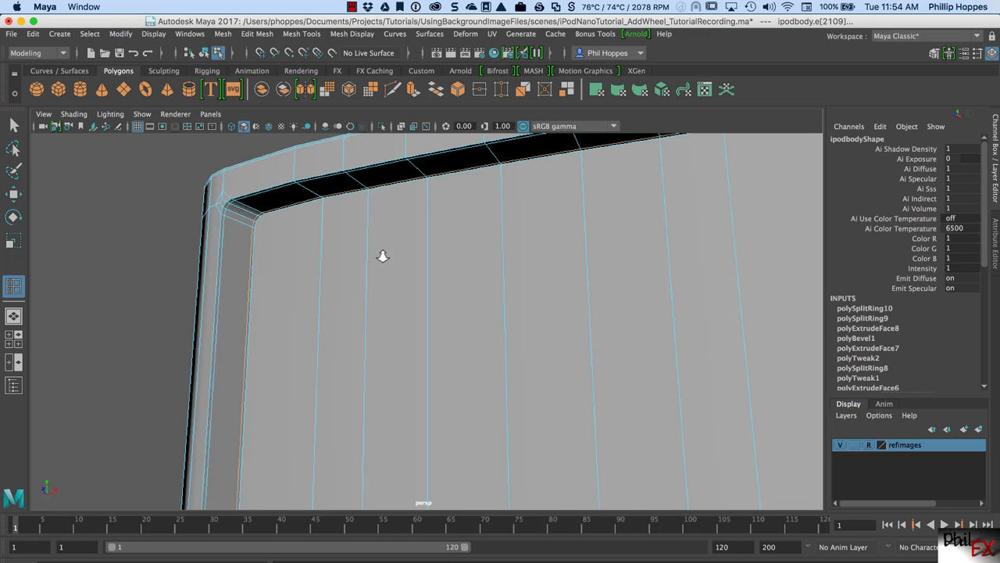
left_click_drag(375, 257, 346, 286, "alt")
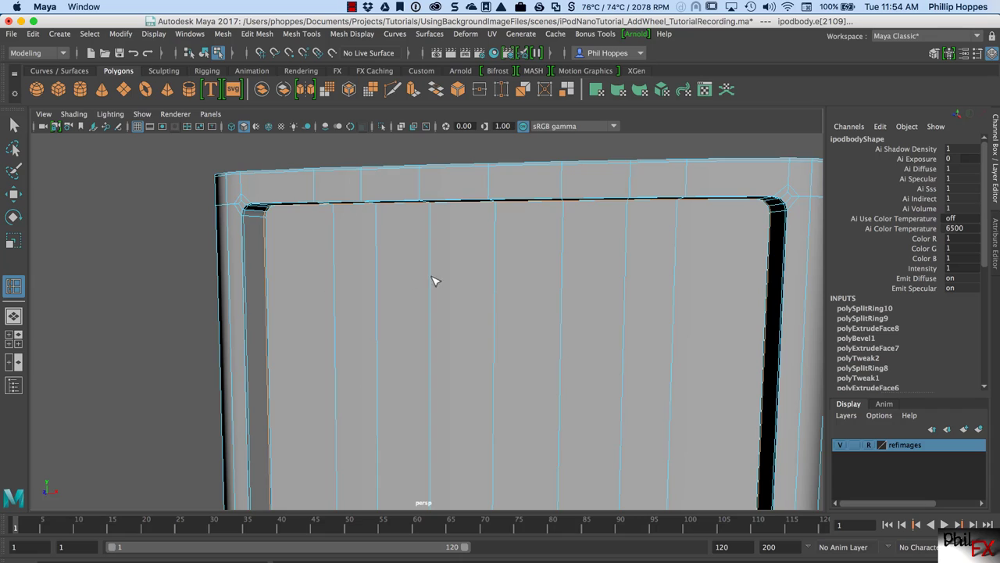
Select all seven columns of front window faces on the iPod body
key("q")
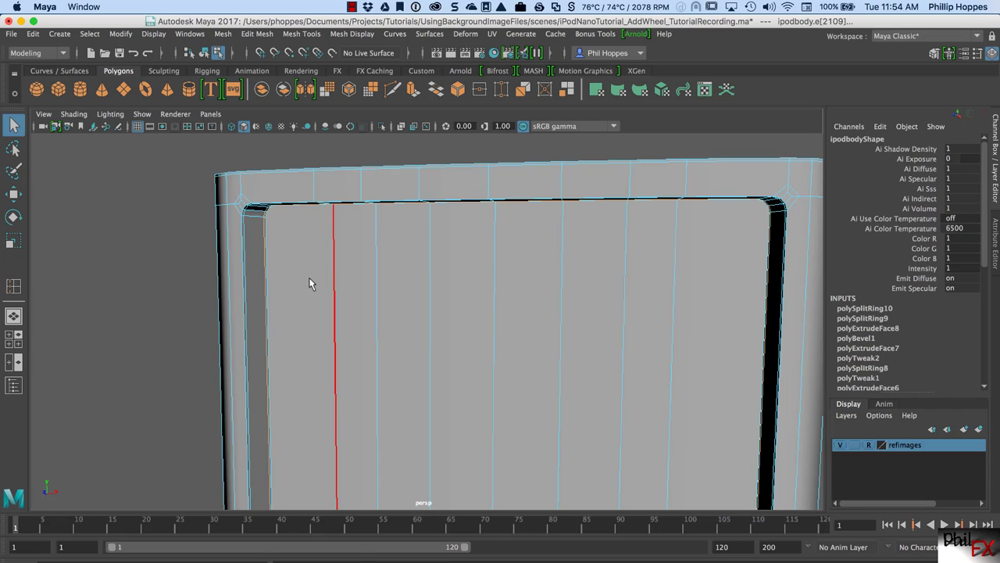
right_click_drag(310, 270, 307, 303)
left_click(303, 272)
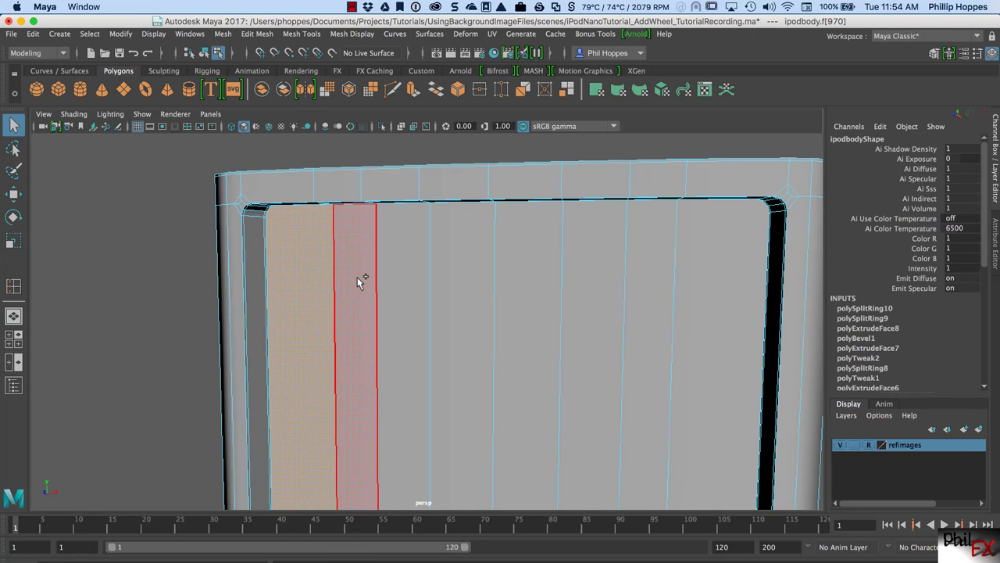
left_click(357, 276, "shift")
left_click(394, 276, "shift")
left_click(465, 275, "shift")
left_click(594, 277, "shift")
left_click(659, 279, "shift")
left_click(708, 278, "shift")
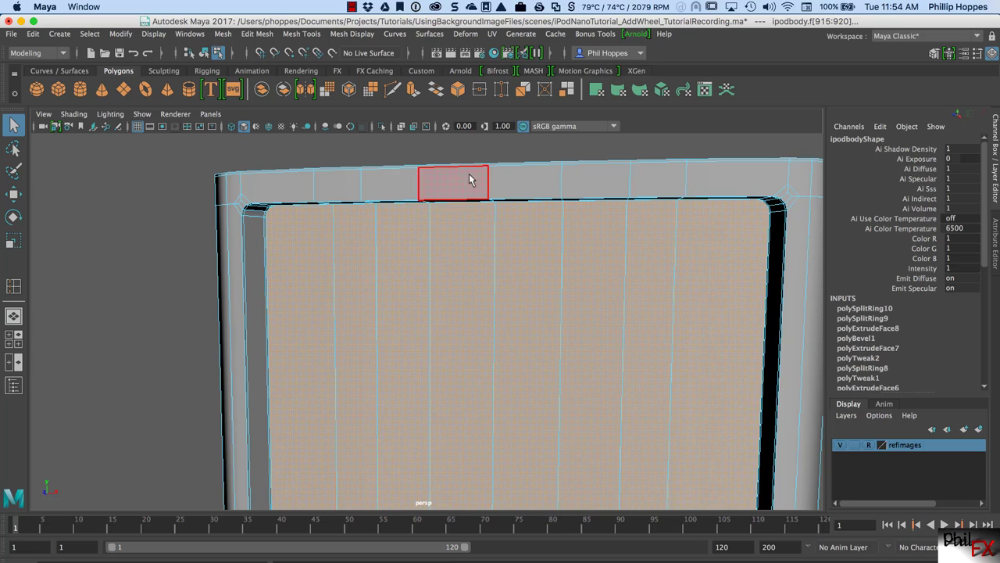
Extrude the window faces and scale the extrusion to 0.99 in X and Y
left_click(413, 90)
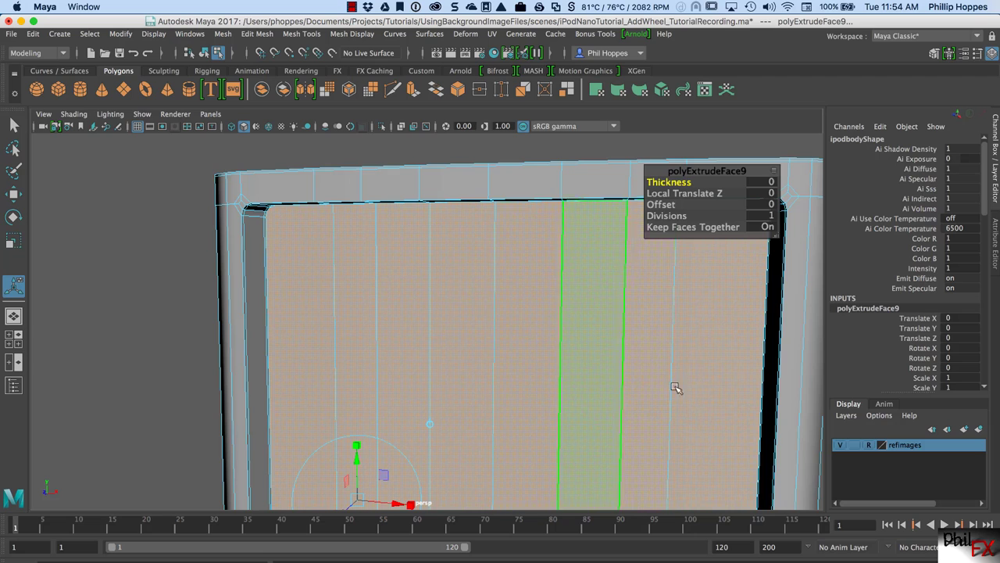
left_click_drag(985, 192, 987, 234)
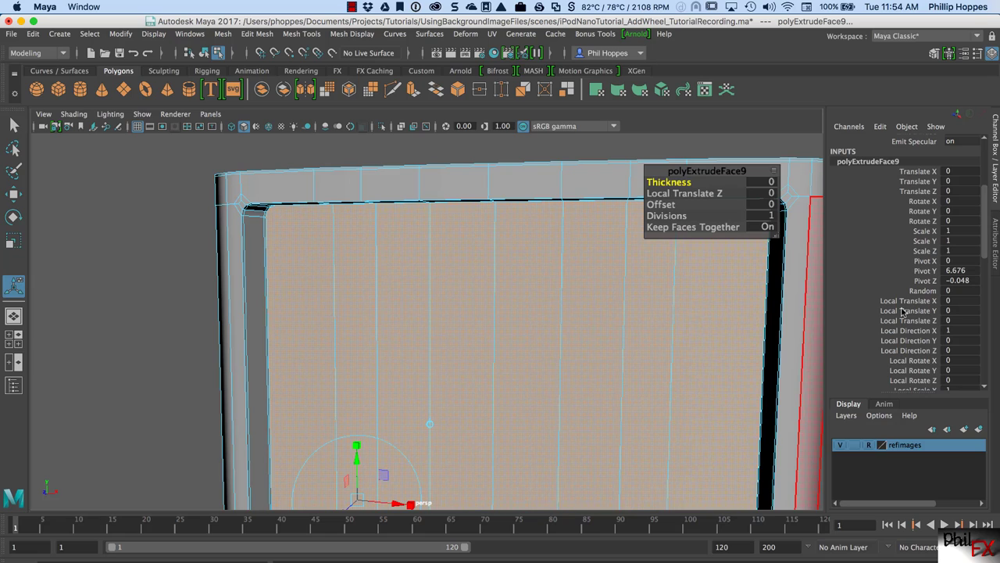
left_click_drag(958, 230, 964, 240)
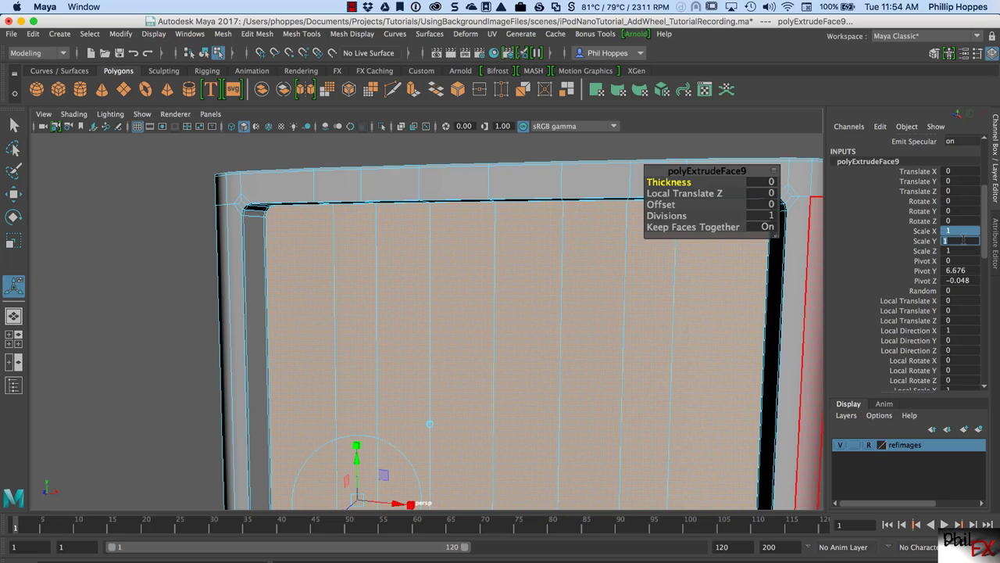
key("Return")
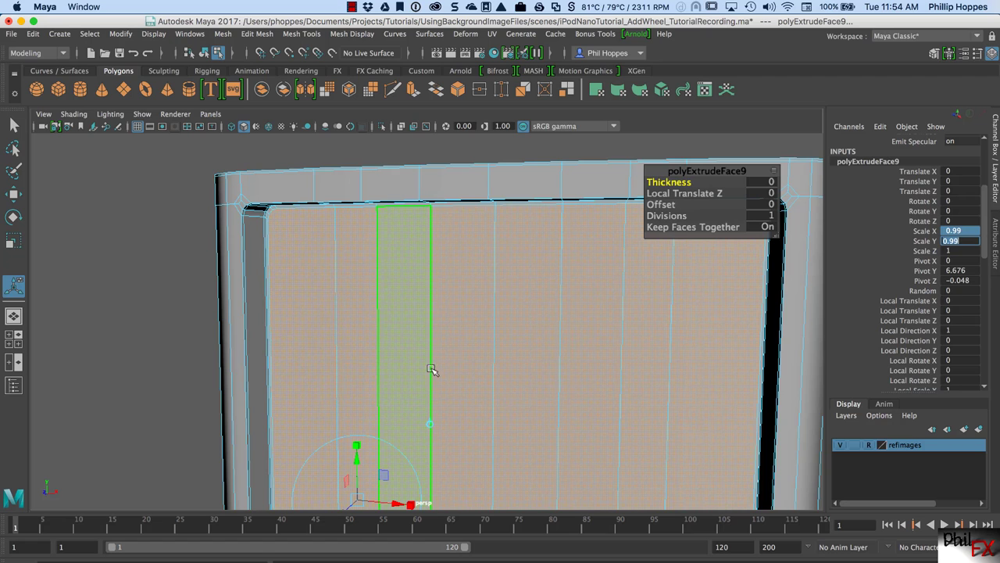
Extrude the window faces again and push the new extrusion to about 0.049 depth
scroll(442, 364, "down", 1)
left_click_drag(442, 364, 436, 326, "alt")
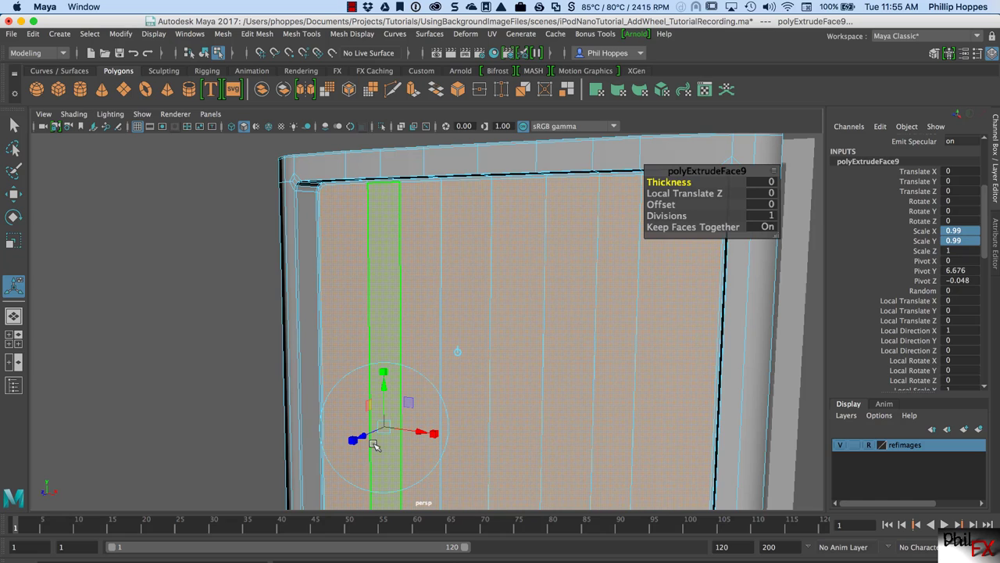
key("ctrl+e")
left_click_drag(360, 440, 361, 441)
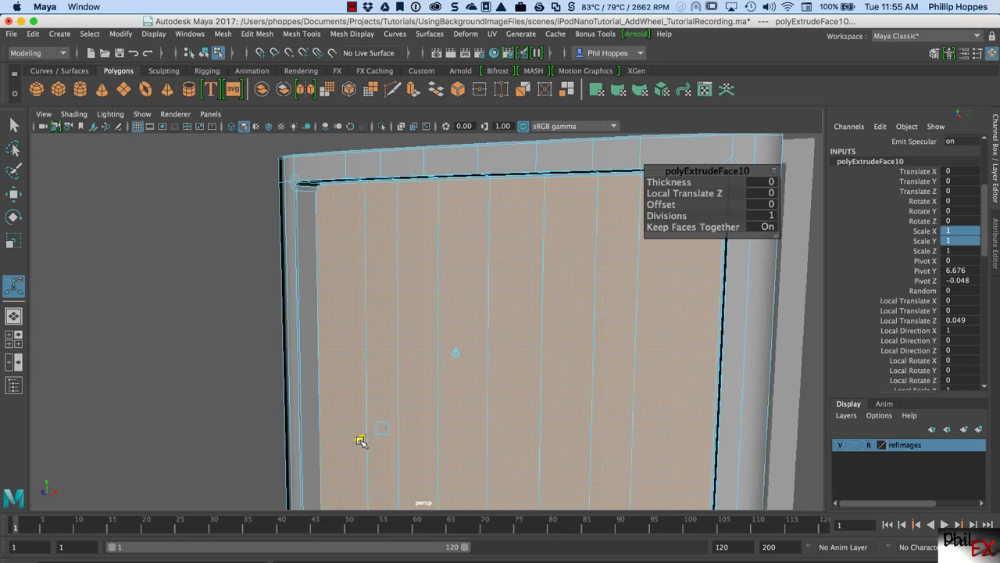
left_click_drag(359, 440, 345, 443)
Add two more extrusions, scale the last to 0.99 in X and Y, then deselect
key("ctrl+e")
key("ctrl+e")
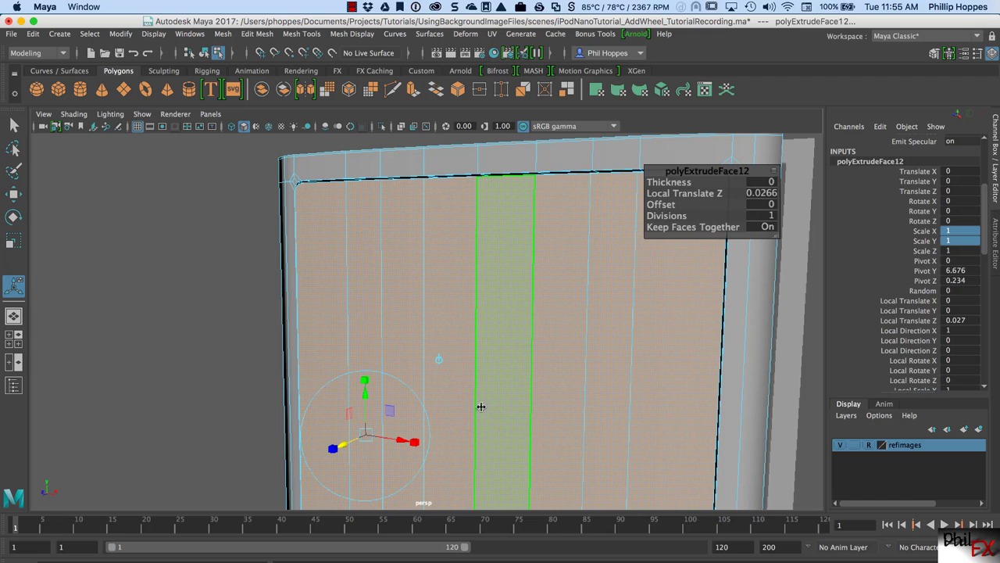
key("ctrl+e")
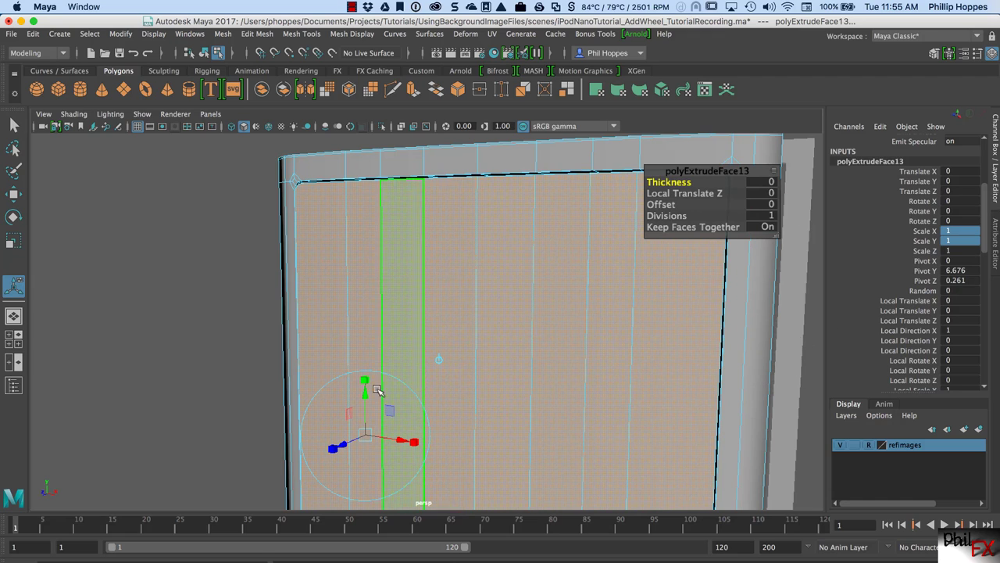
double_click(964, 231)
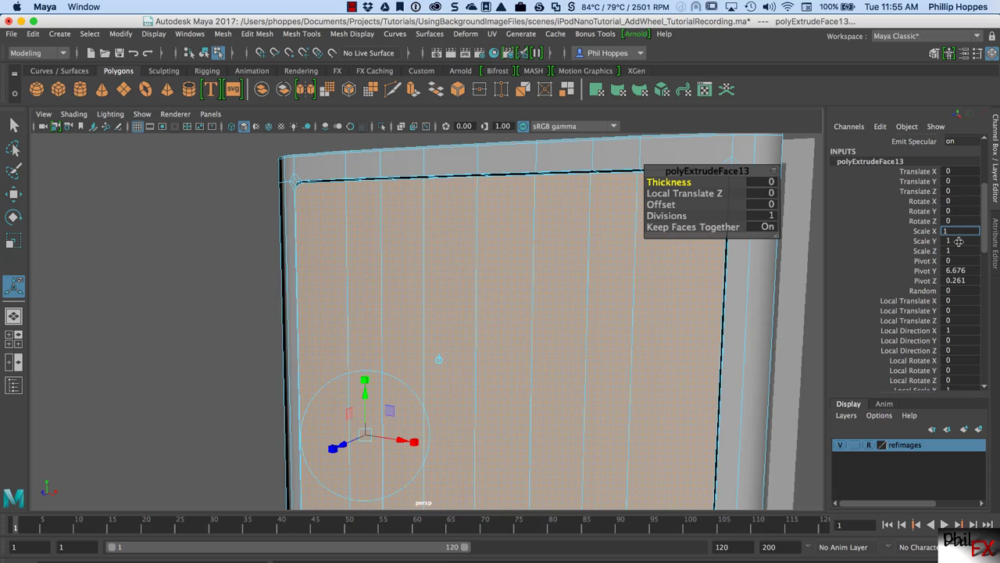
double_click(957, 241)
left_click(957, 232)
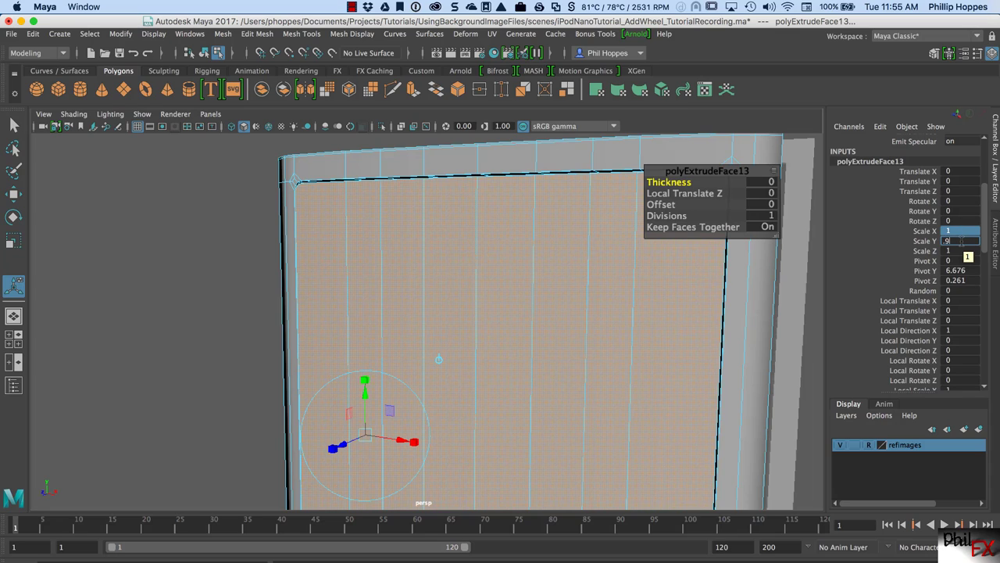
key("Return")
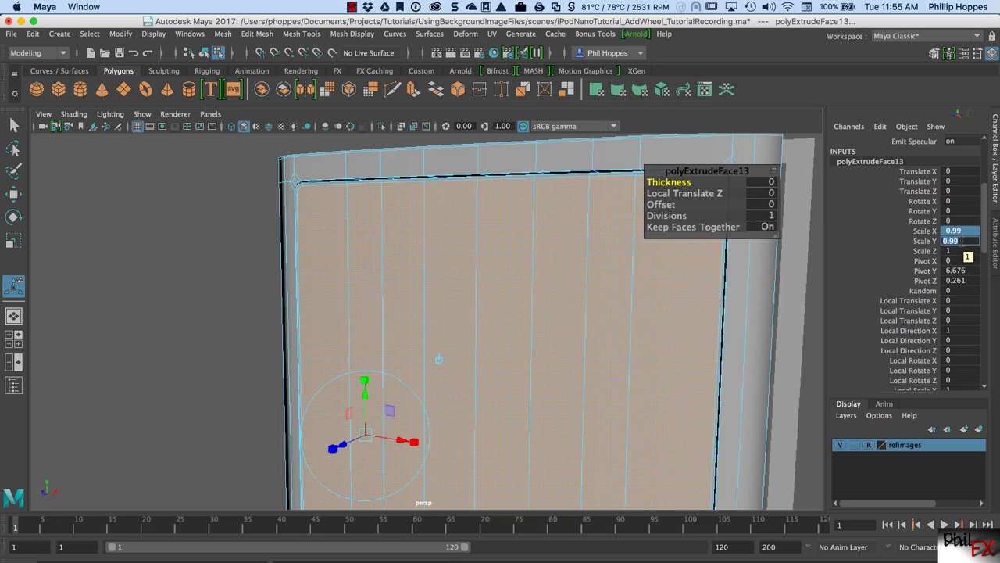
left_click(175, 273)
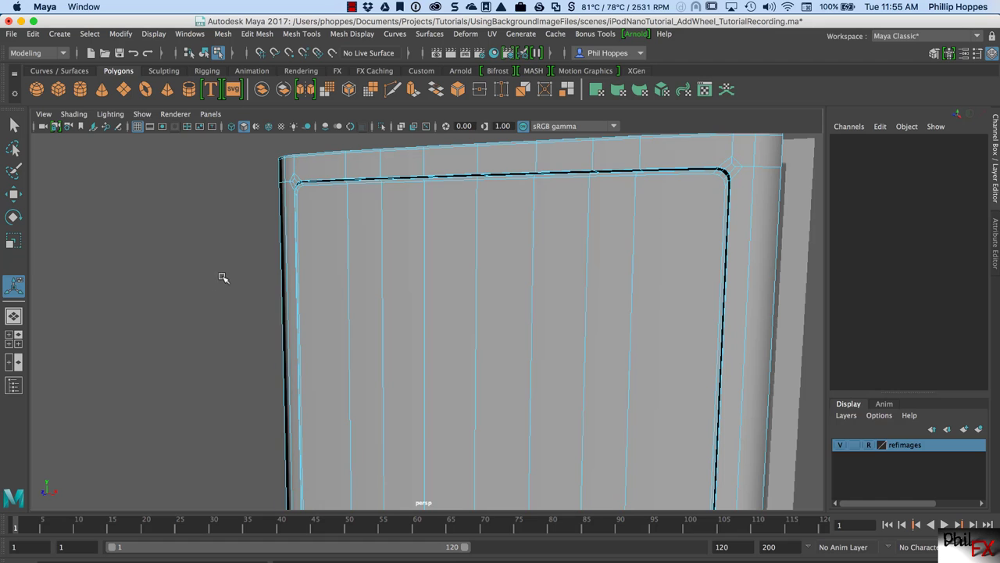
Select the body in object mode and orbit the smoothed iPod from wide, top and side angles
left_click(14, 125)
left_click_drag(218, 279, 274, 293, "alt")
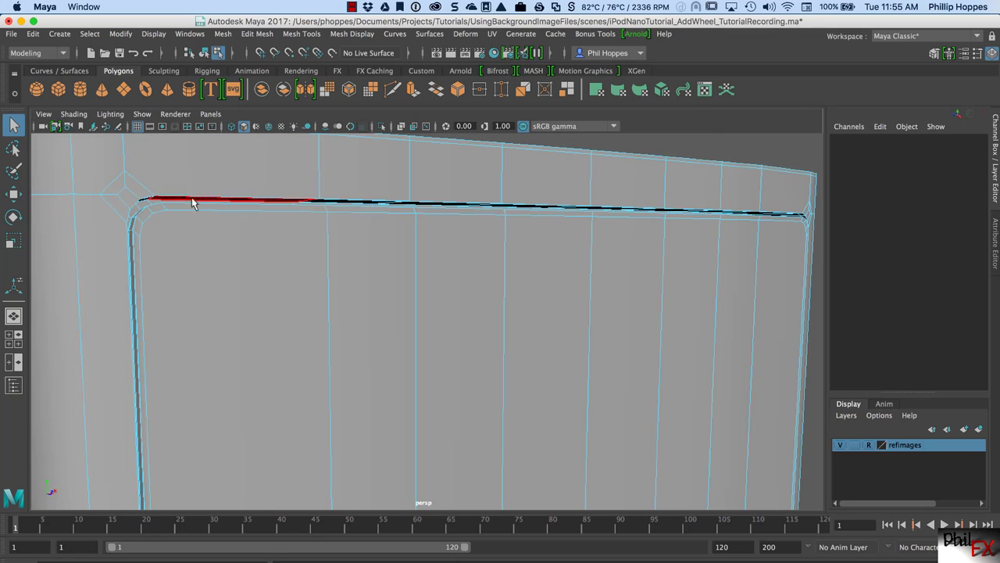
left_click_drag(245, 250, 320, 282, "alt")
right_click_drag(306, 240, 406, 244)
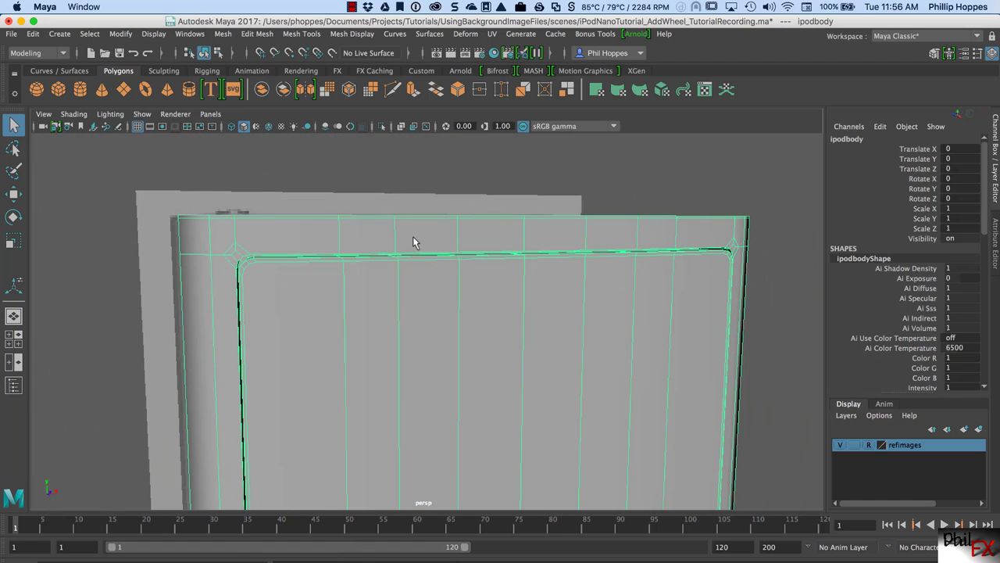
left_click_drag(413, 236, 412, 292, "alt")
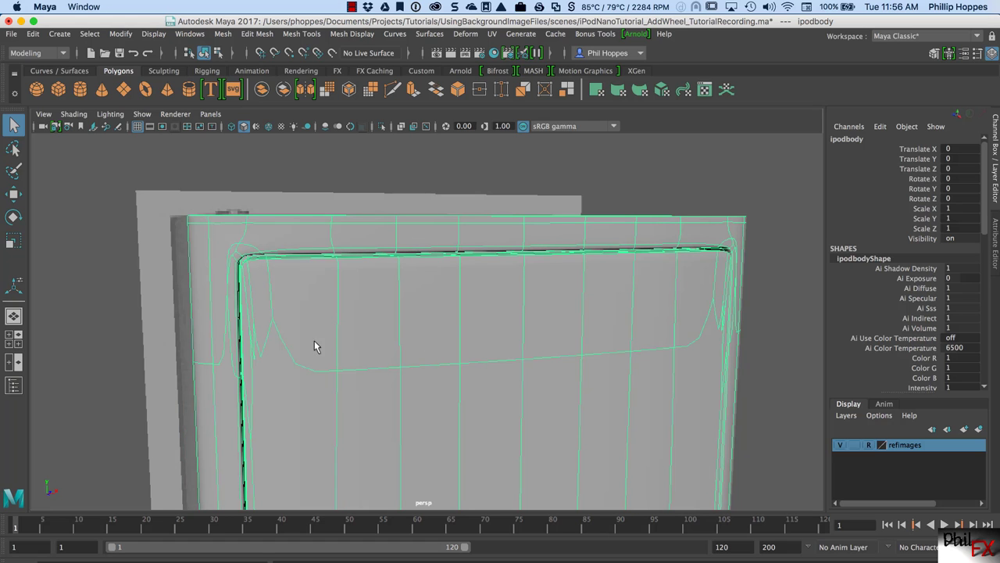
left_click_drag(276, 352, 571, 297, "alt")
Orbit to the body's side, select it and turn off smooth preview with 1
left_click(702, 167)
left_click_drag(674, 326, 451, 304, "alt")
left_click(372, 274)
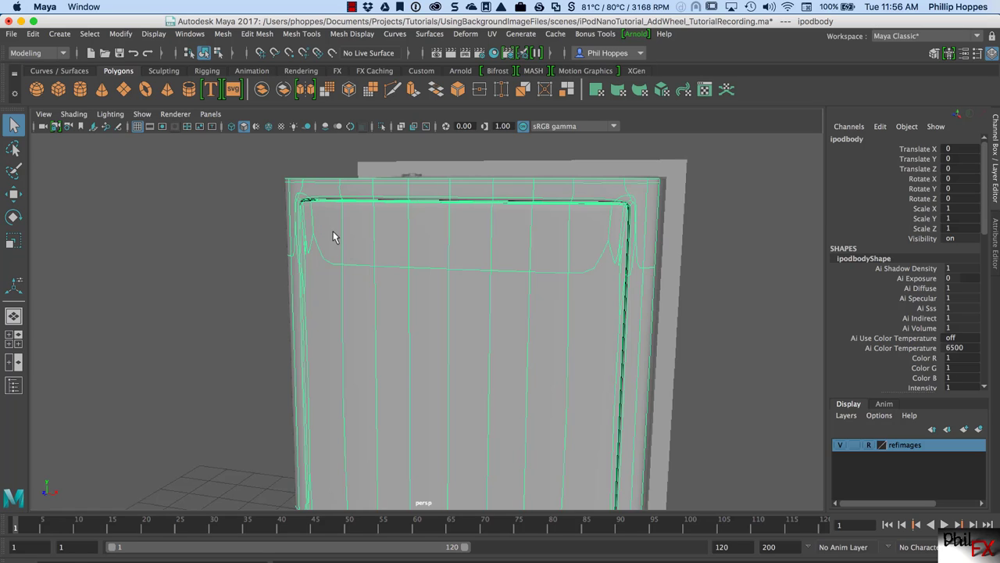
key("1")
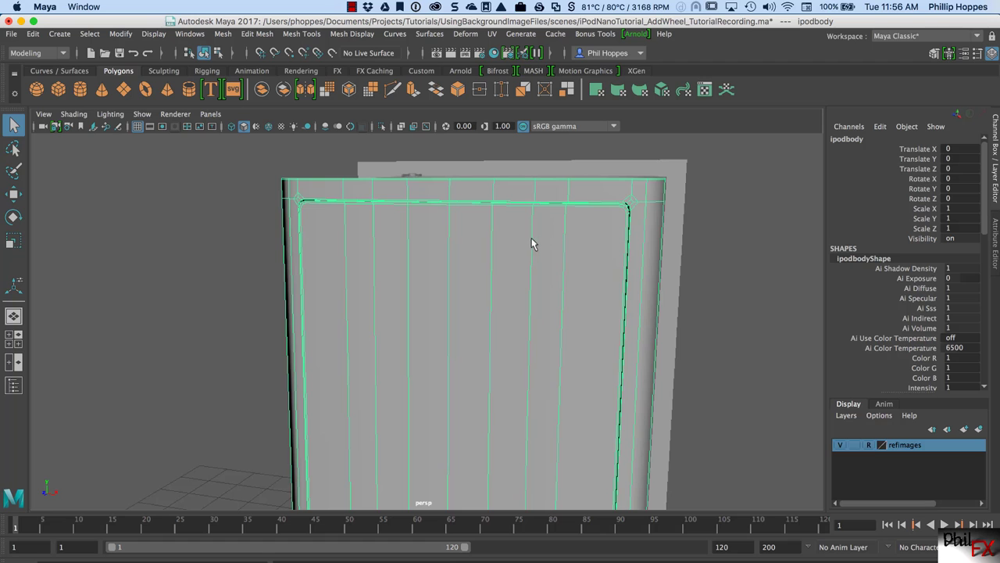
Zoom and orbit around the top-left corner and side edge to inspect the recessed window
left_click_drag(480, 253, 315, 271, "alt")
middle_click_drag(315, 270, 348, 265, "alt")
left_click_drag(349, 265, 464, 261, "alt")
right_click_drag(464, 261, 398, 271, "alt")
left_click_drag(397, 270, 424, 279, "alt")
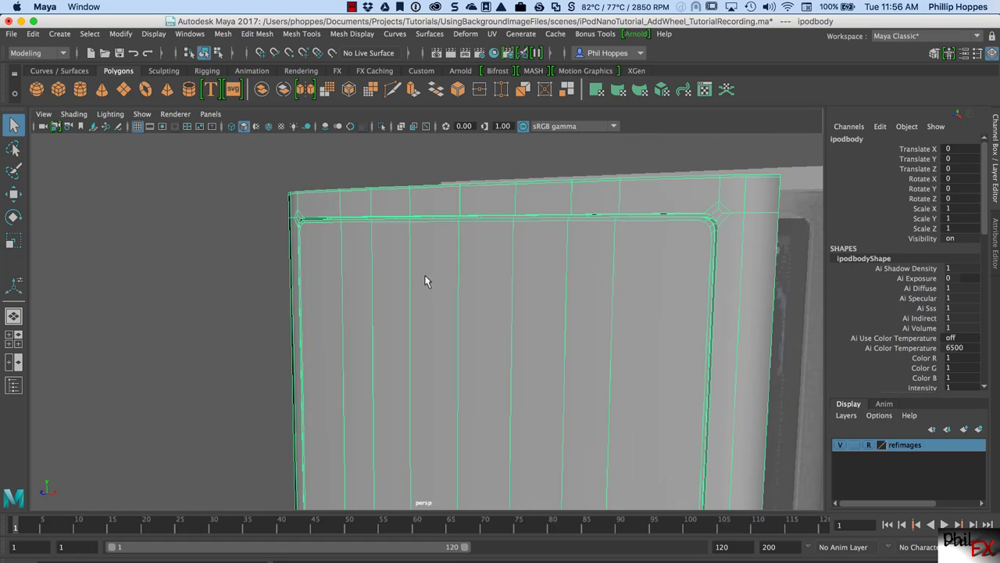
right_click_drag(560, 294, 616, 283, "alt")
left_click_drag(616, 284, 479, 305, "alt")
left_click(637, 276)
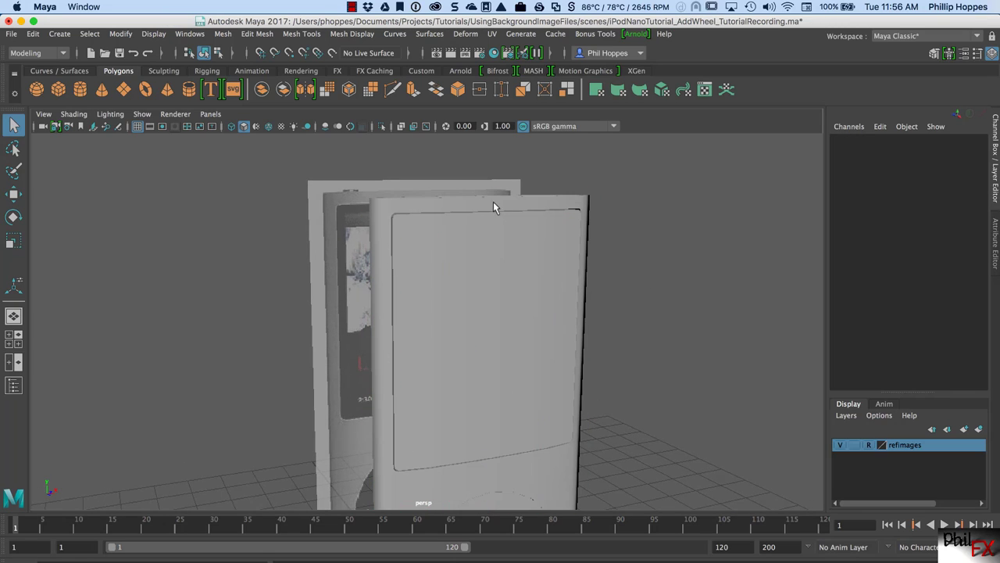
left_click_drag(459, 247, 524, 301, "alt")
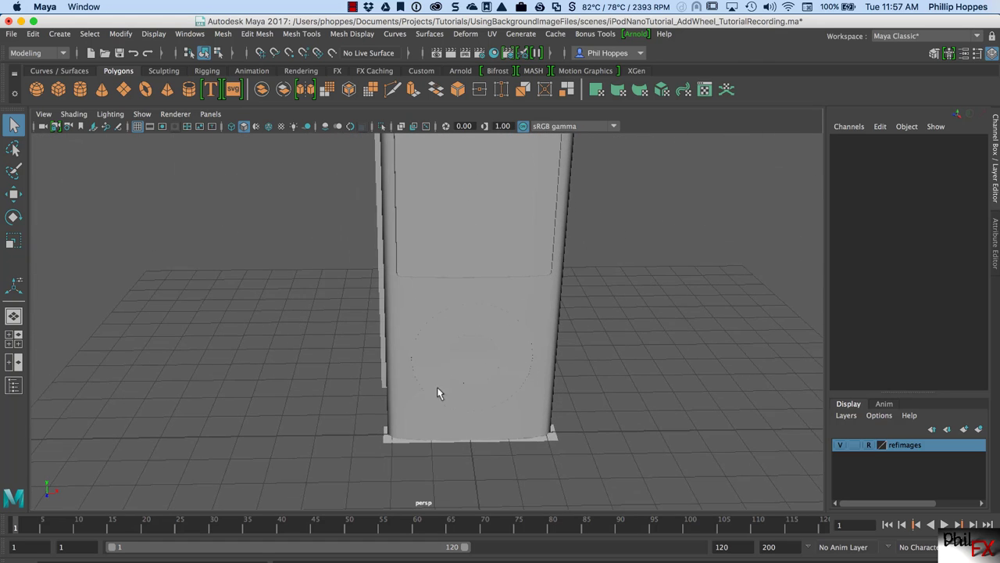
left_click(517, 307)
left_click_drag(522, 414, 518, 336, "alt")
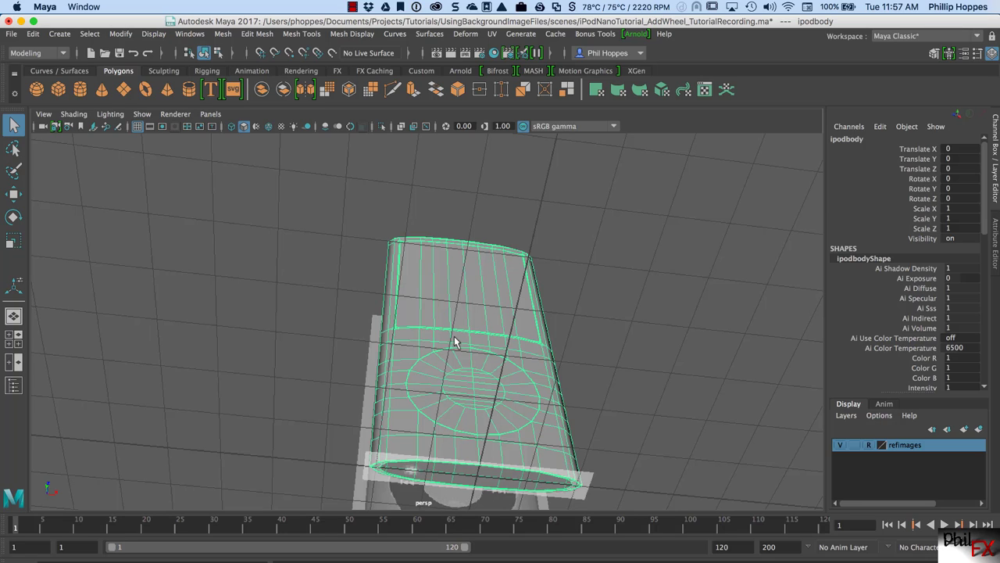
left_click_drag(453, 335, 432, 254, "alt")
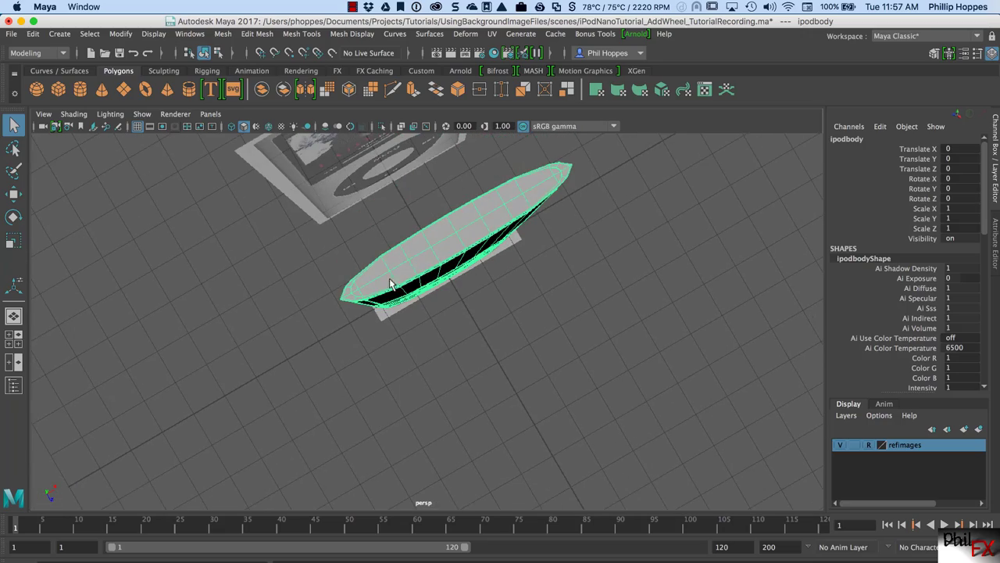
left_click_drag(468, 320, 529, 365, "alt")
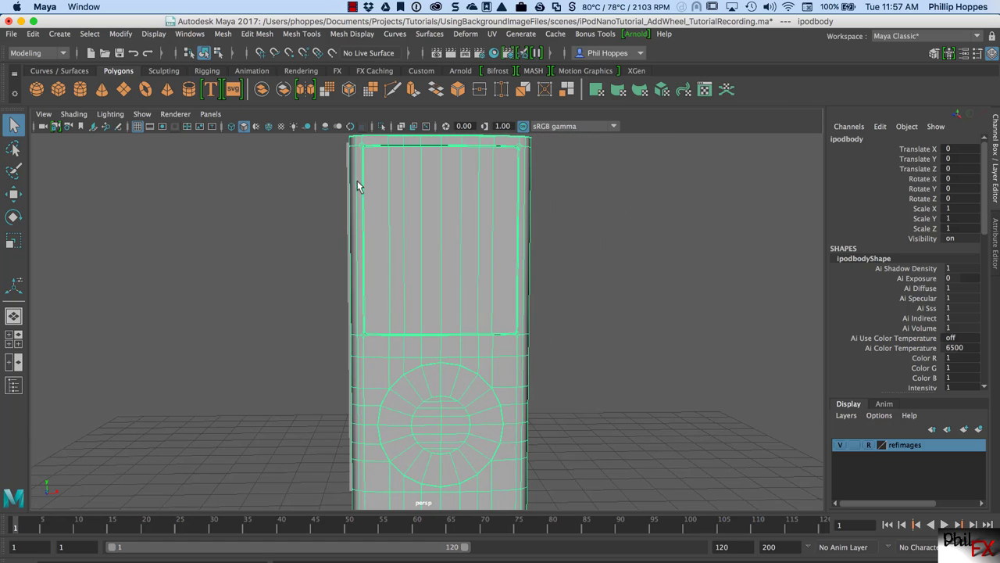